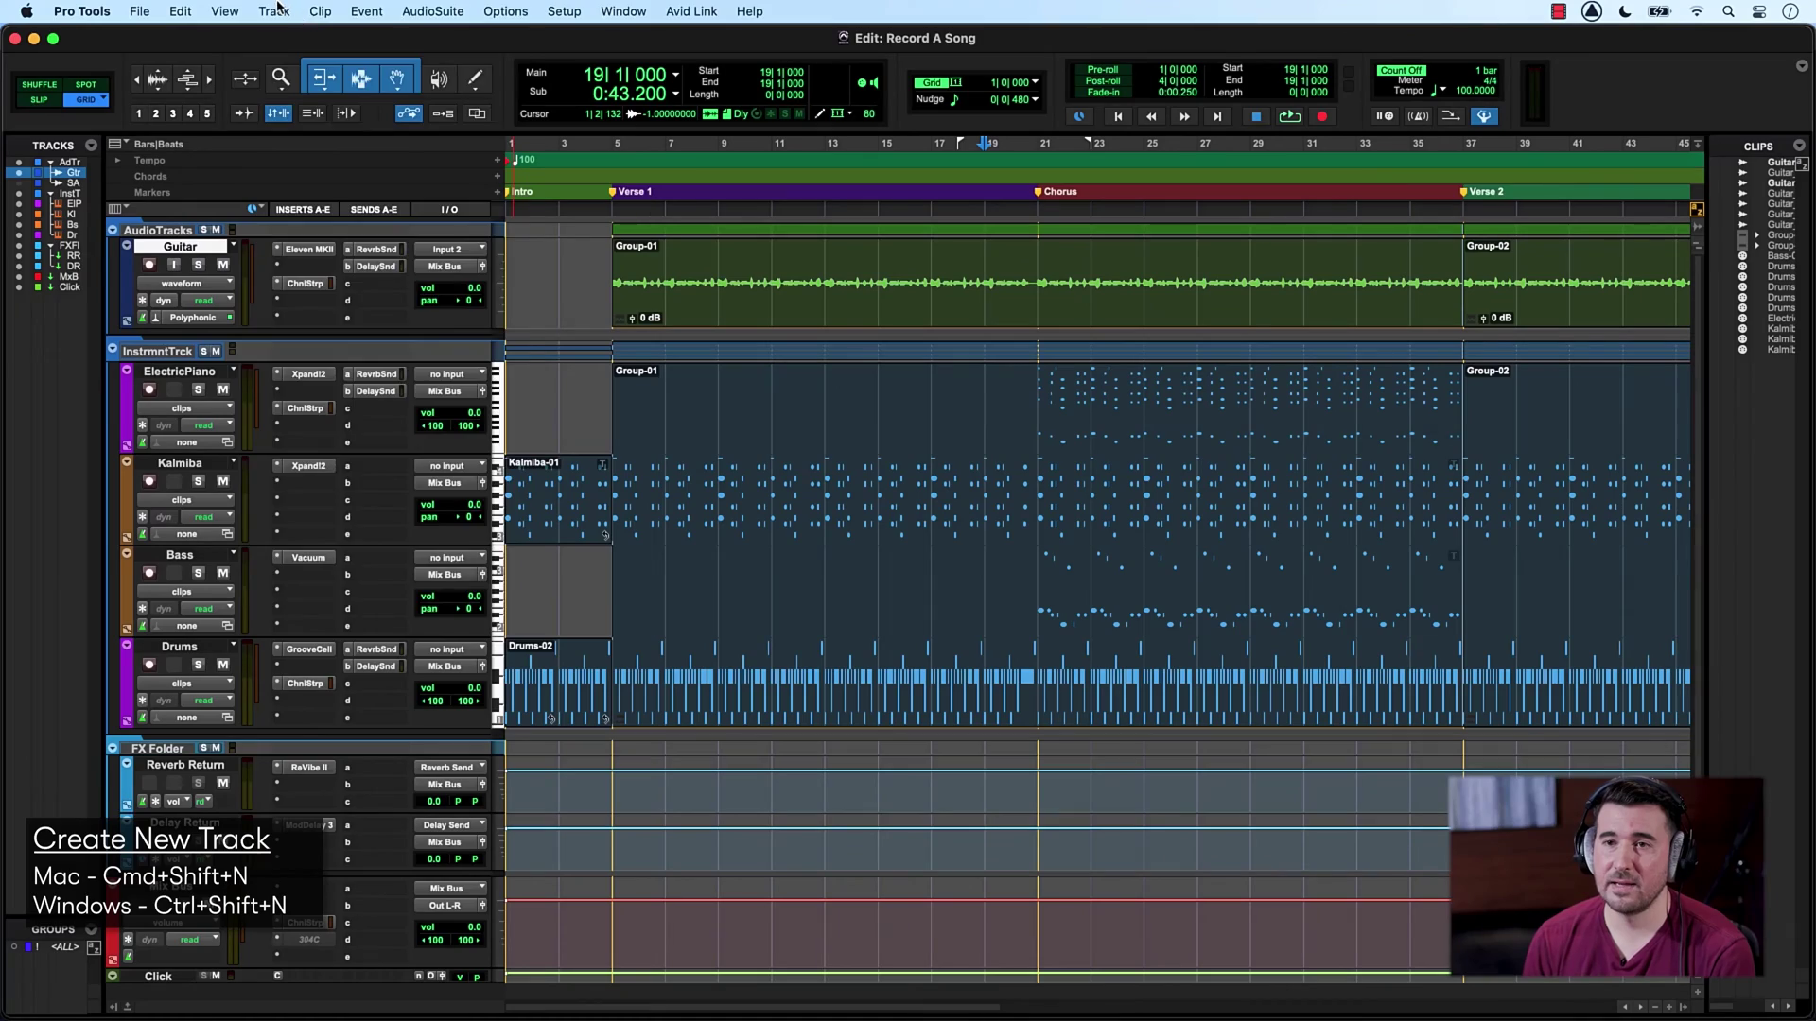
- Create one new mono audio track using the Samples timebase
click(277, 10)
click(289, 49)
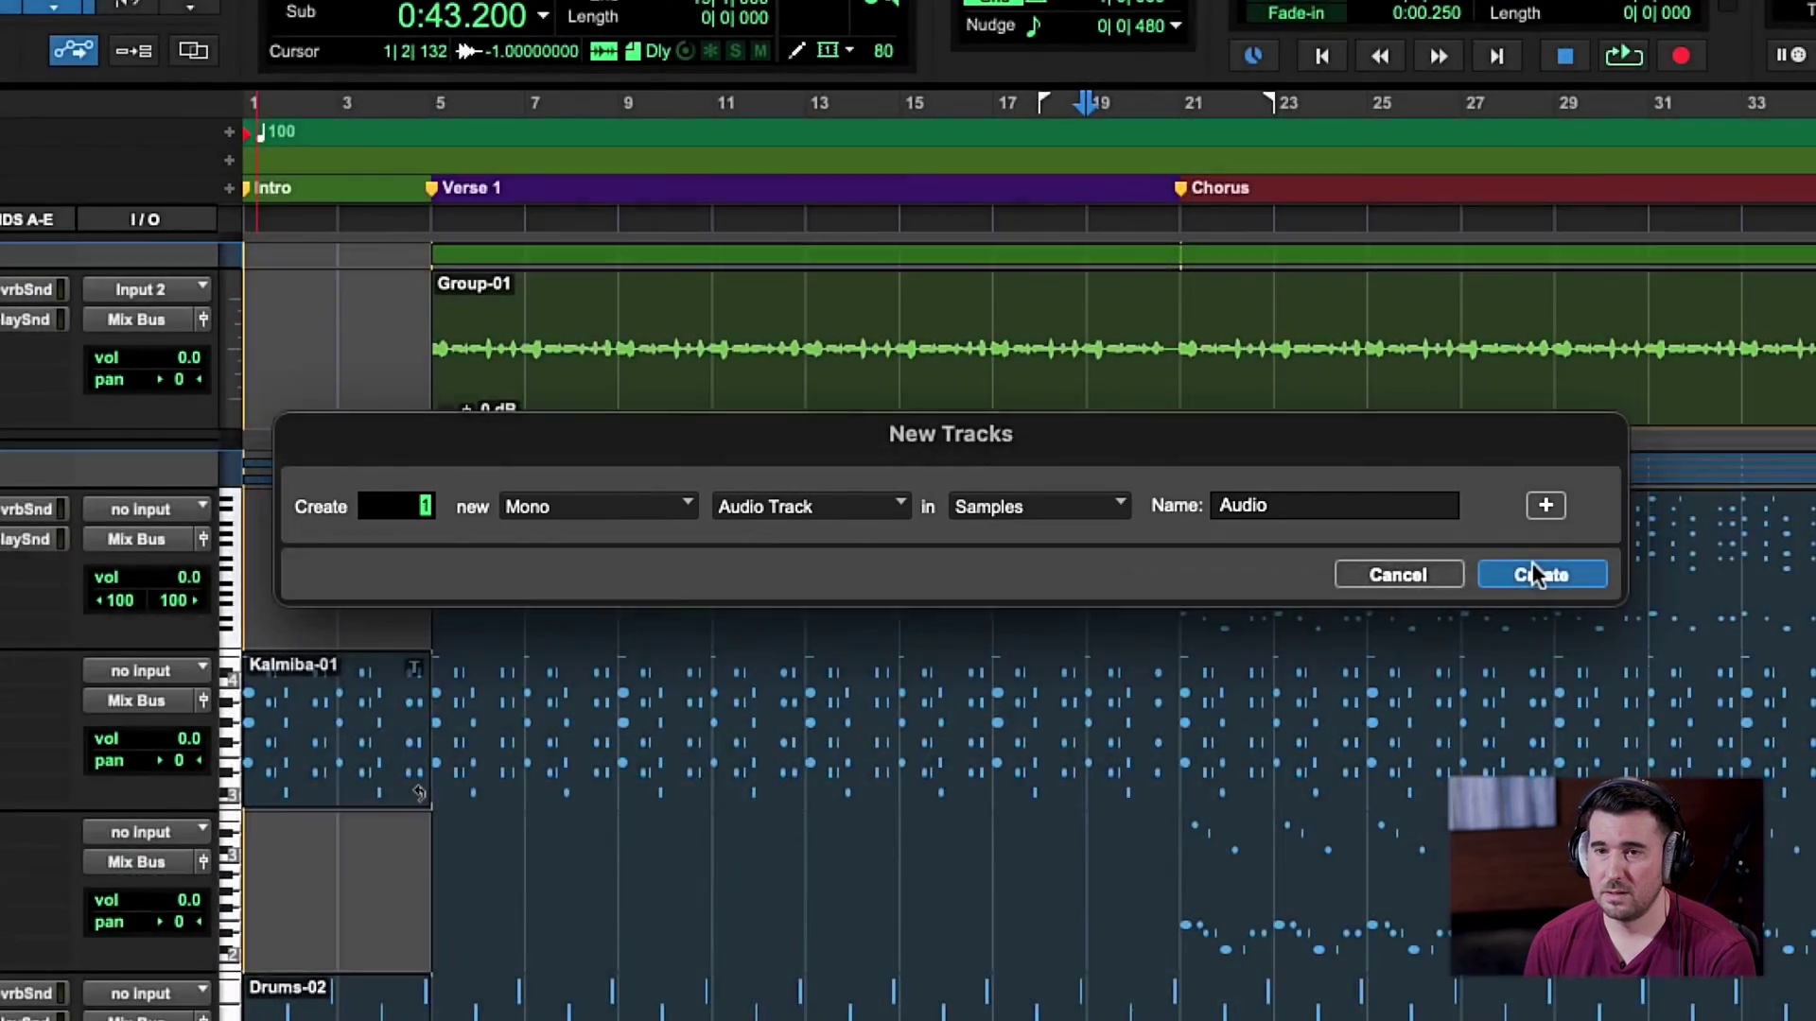
click(1532, 562)
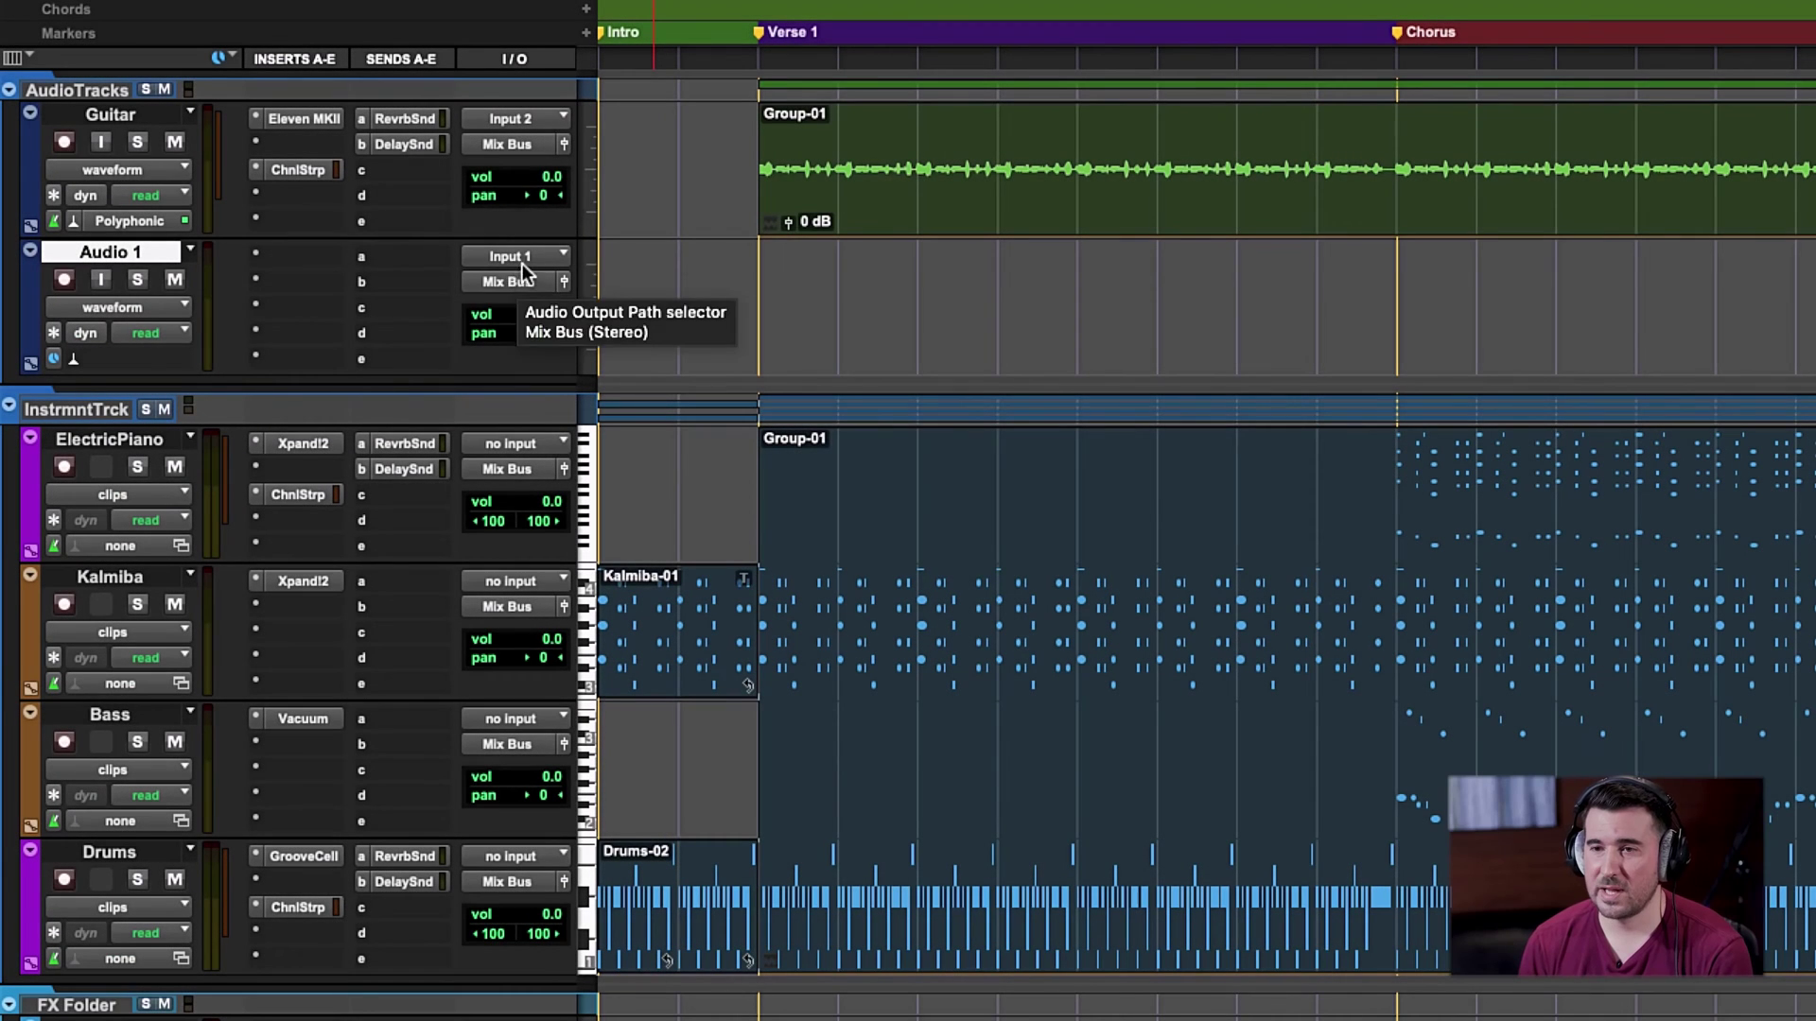
- Assign Input 1 (Mono) from the interface as the new audio track's input and record-enable the track
click(522, 260)
mouse_move(537, 261)
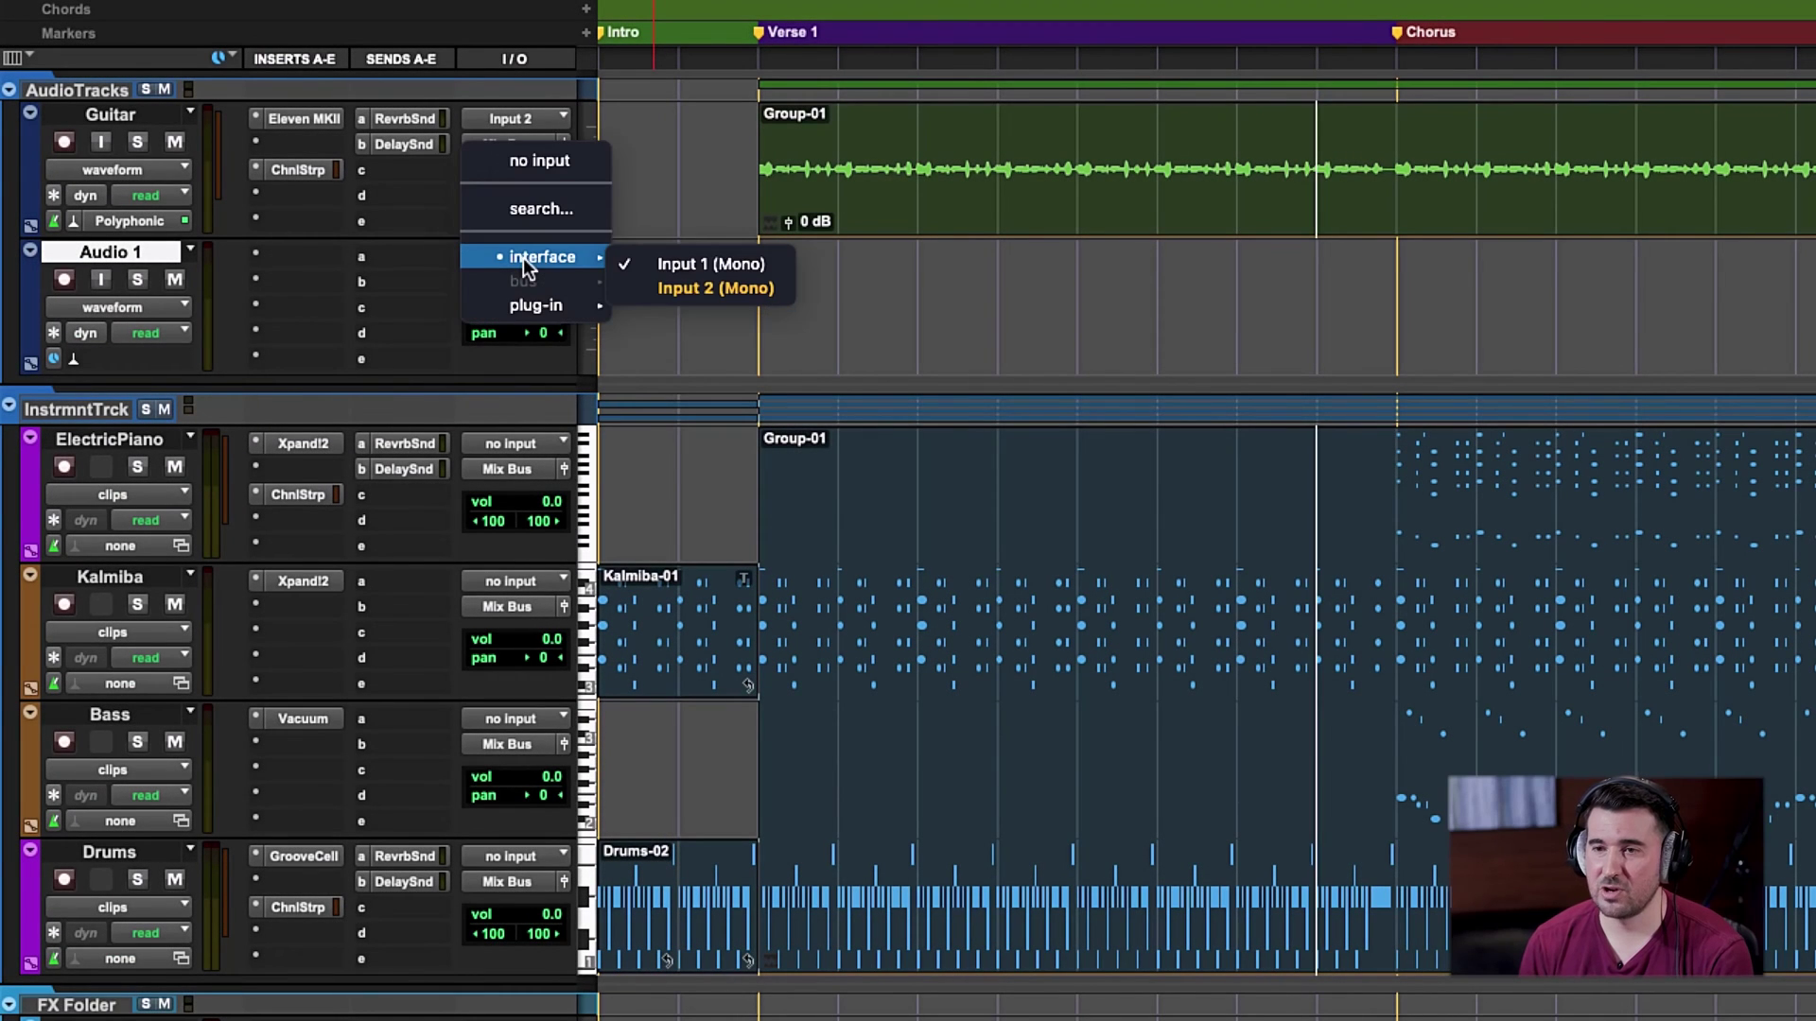
click(676, 264)
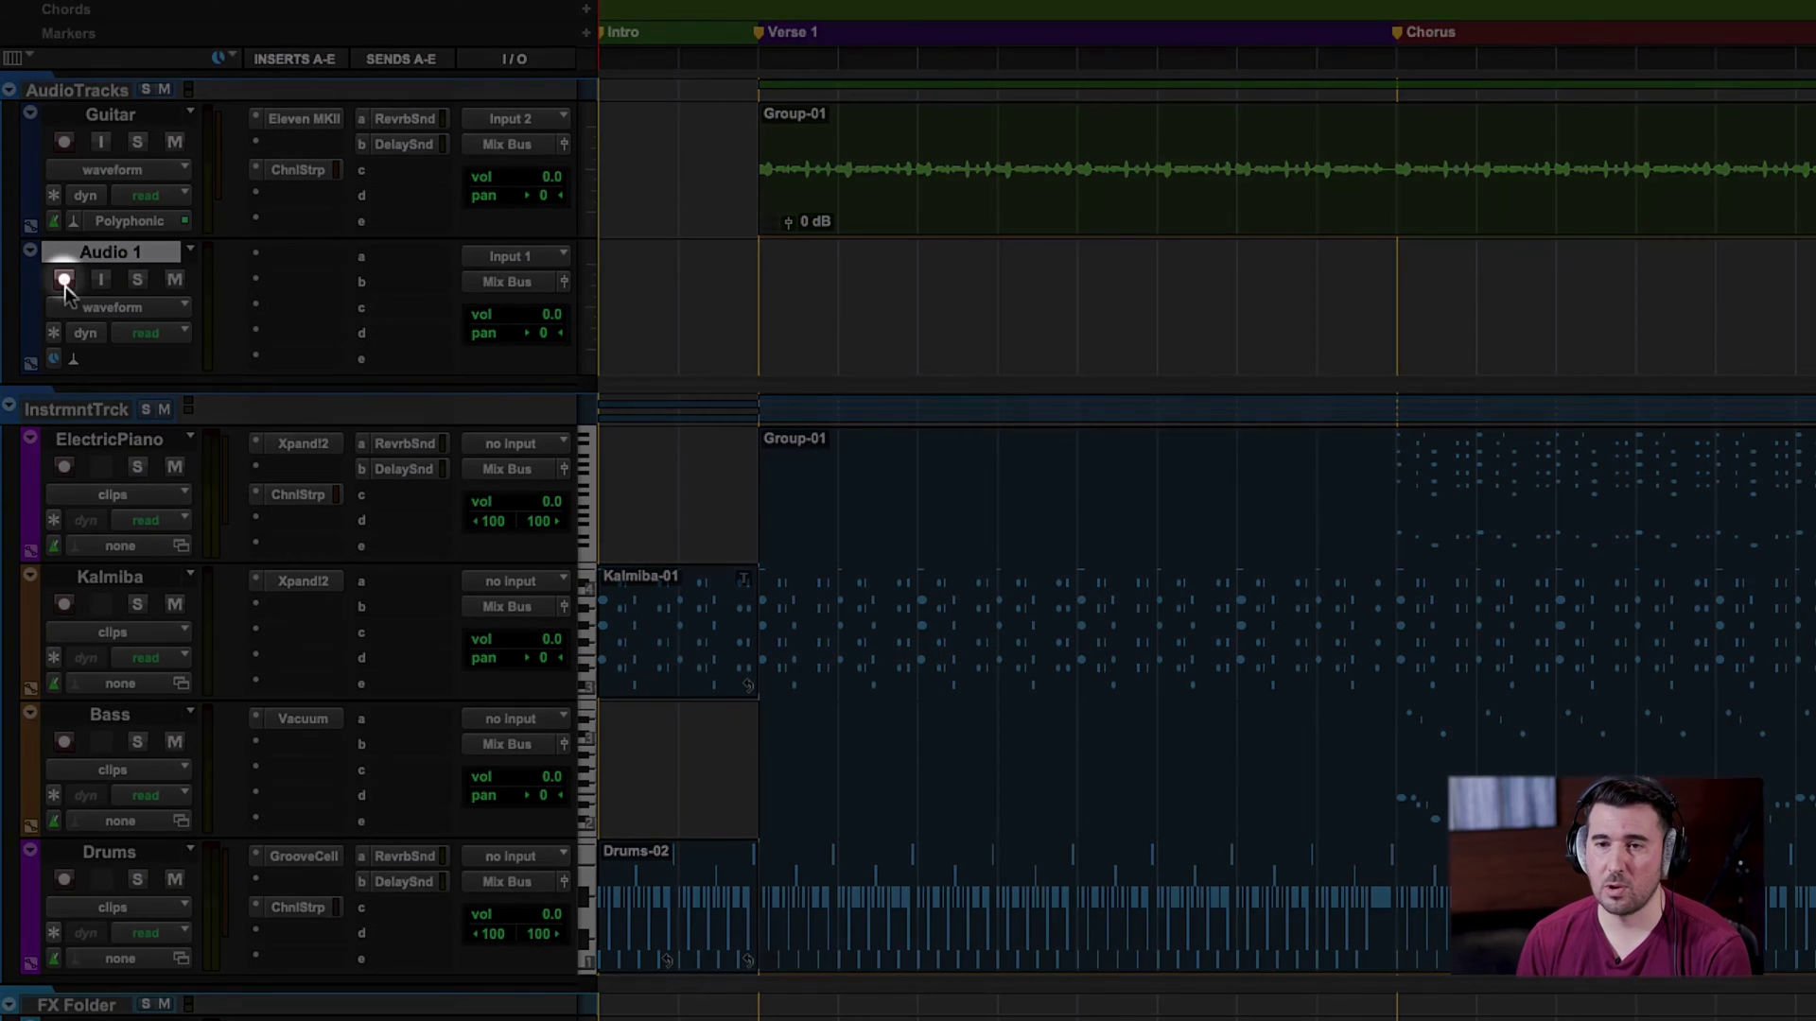
click(63, 279)
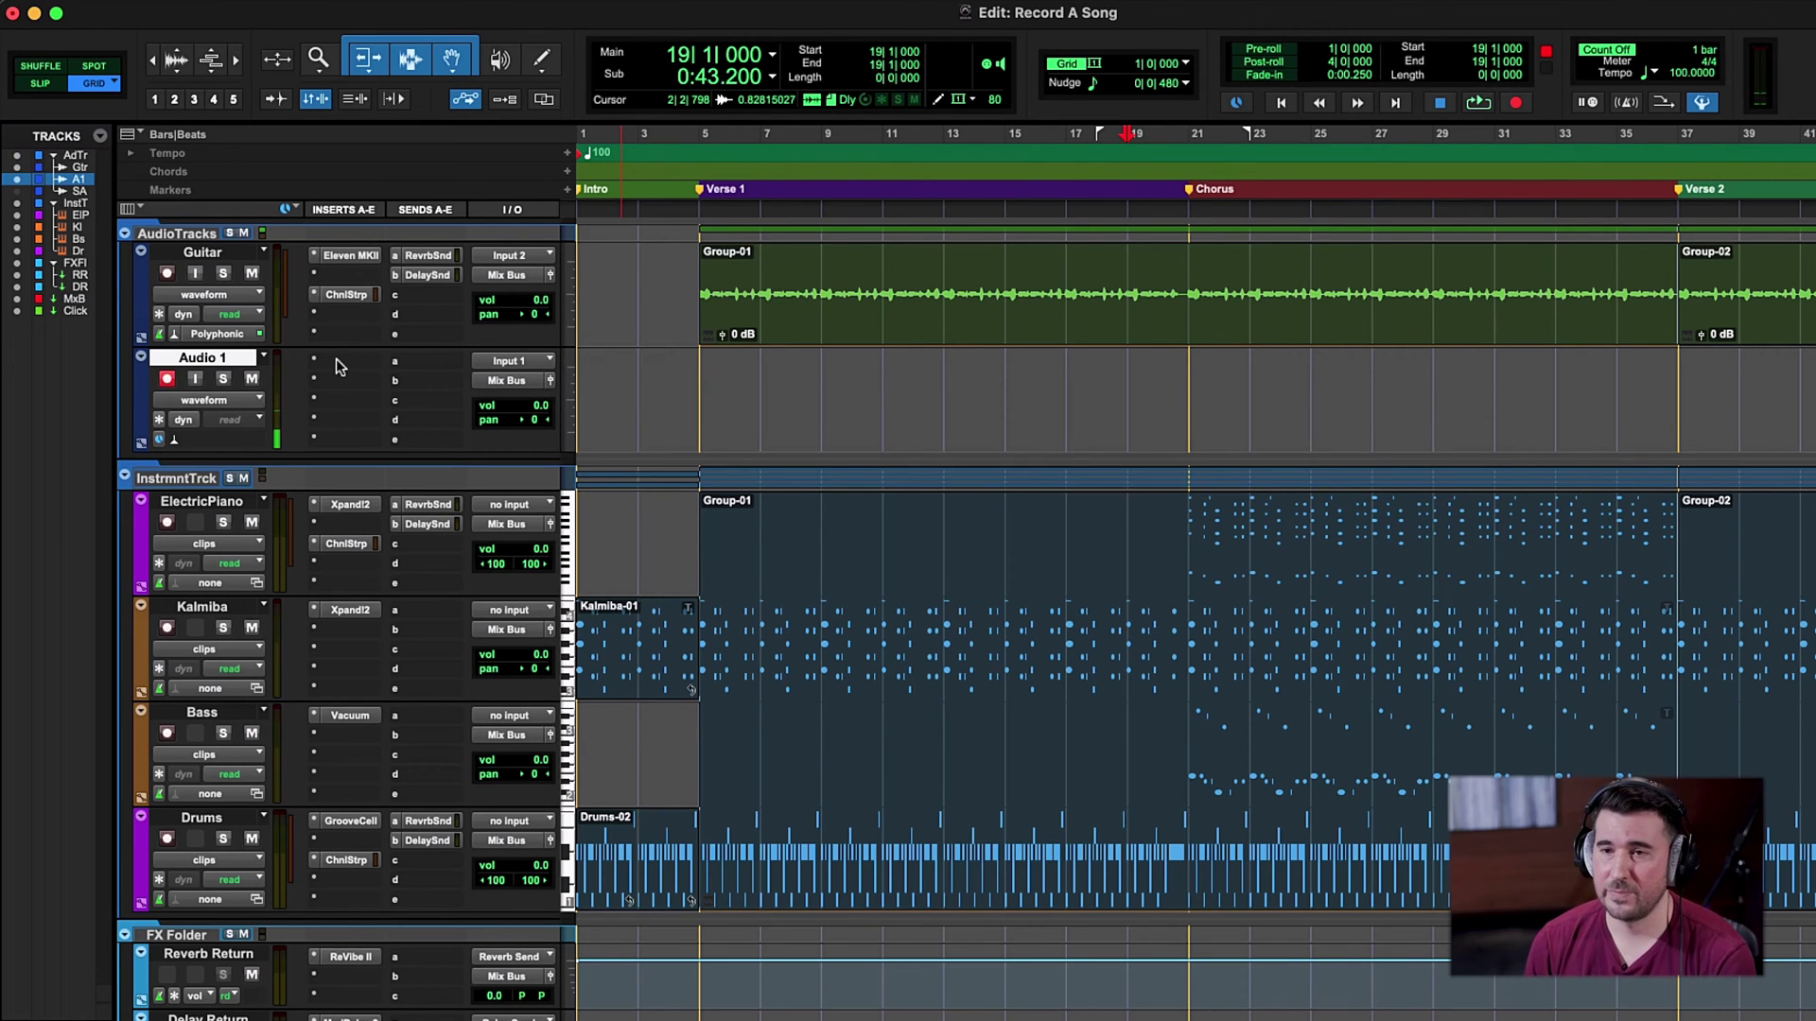
key(shift+r)
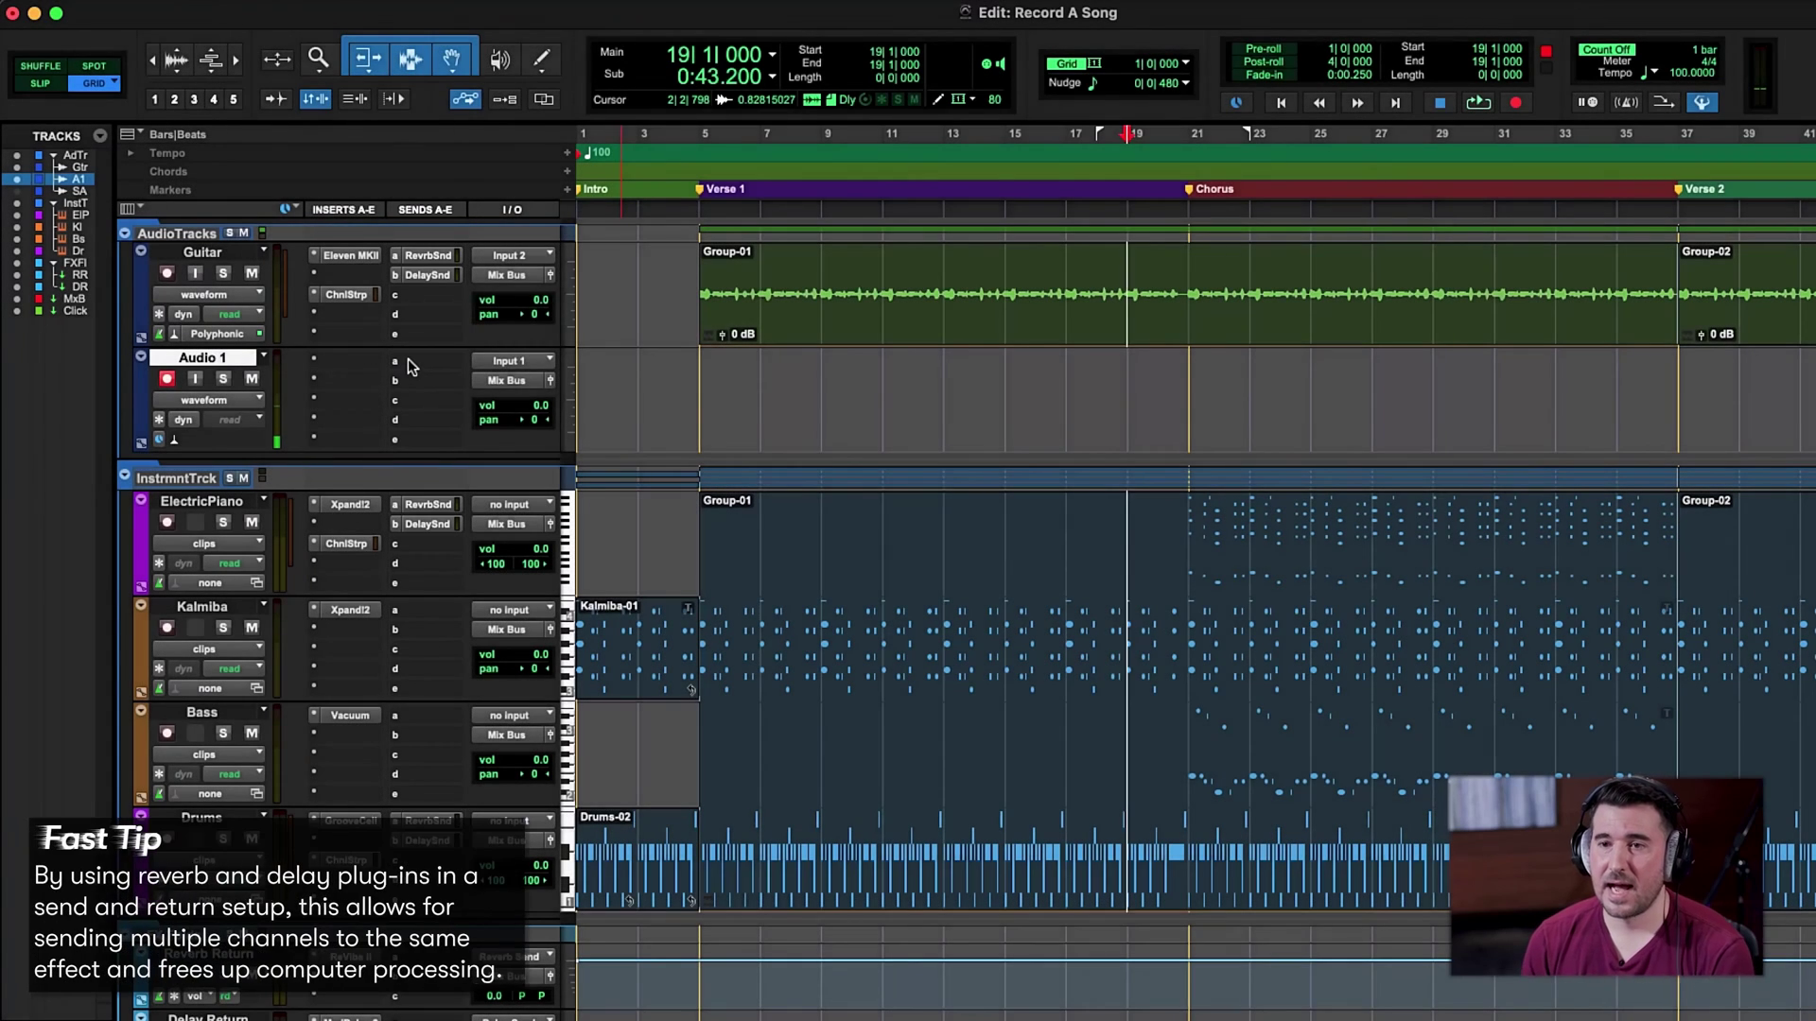
- Add send A from the Audio 1 track to the stereo Reverb Send bus and set its level to about -19.8 dB
click(407, 360)
mouse_move(478, 383)
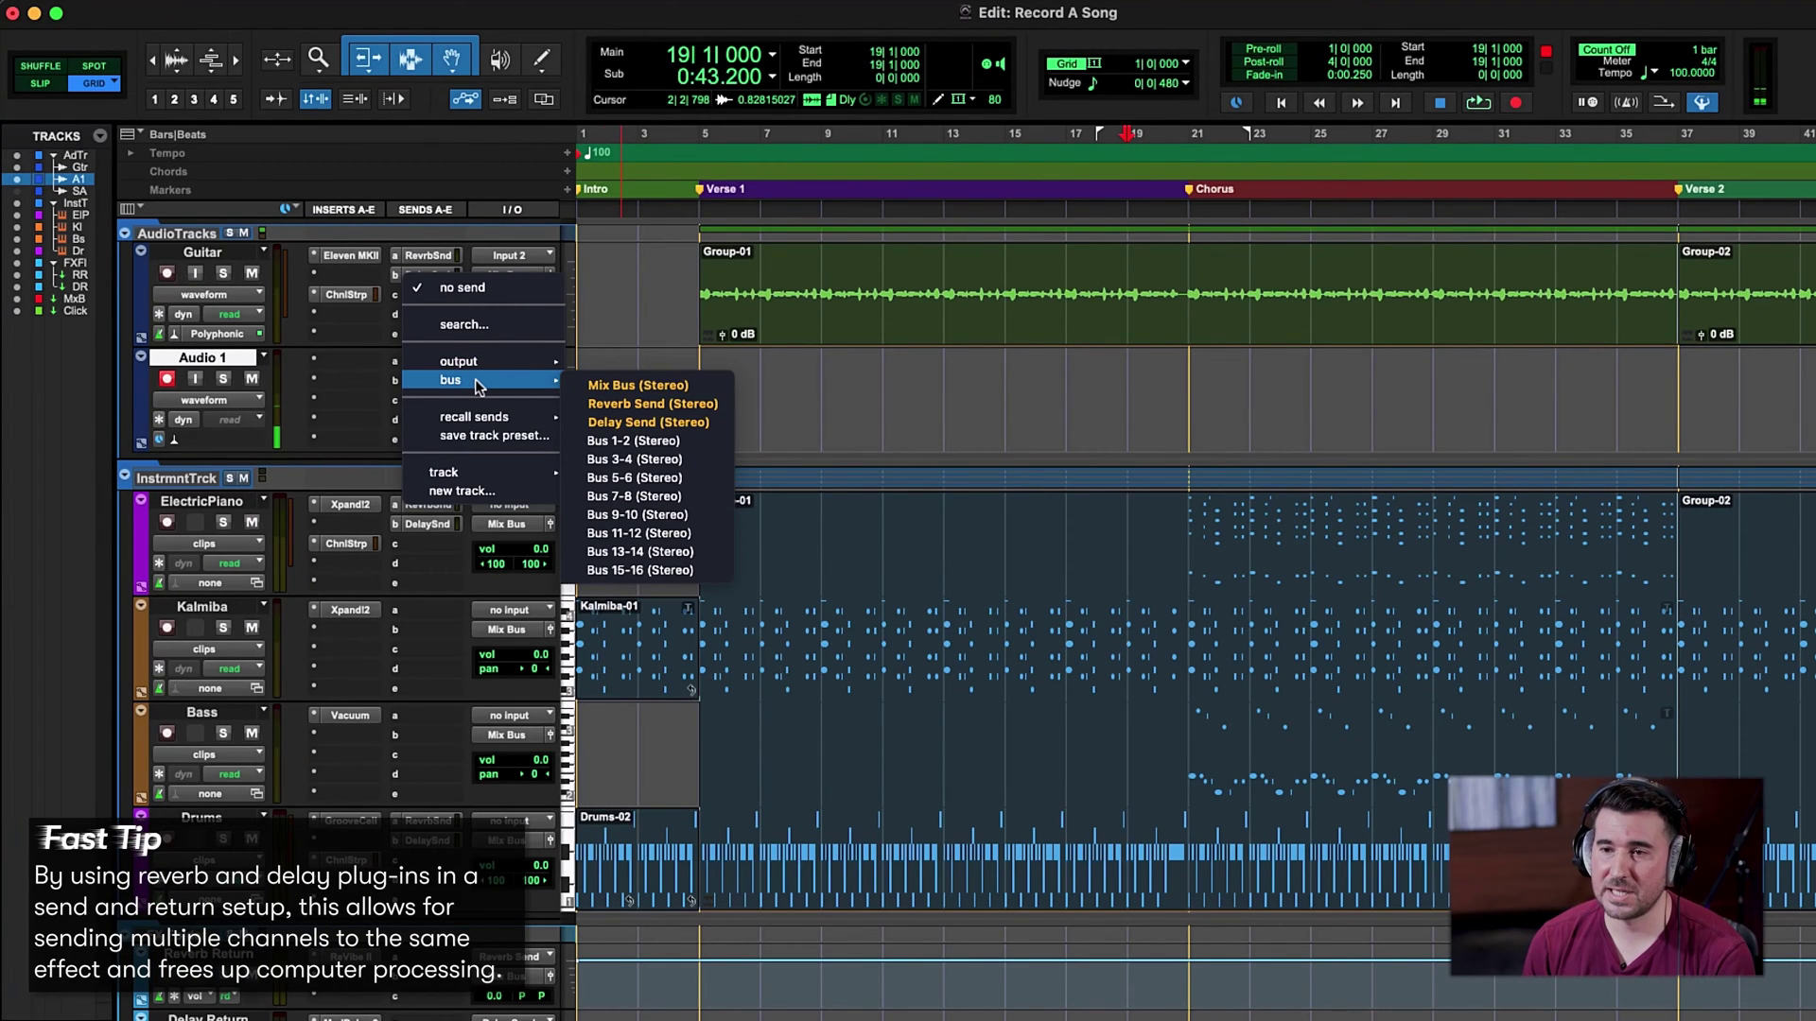
click(629, 405)
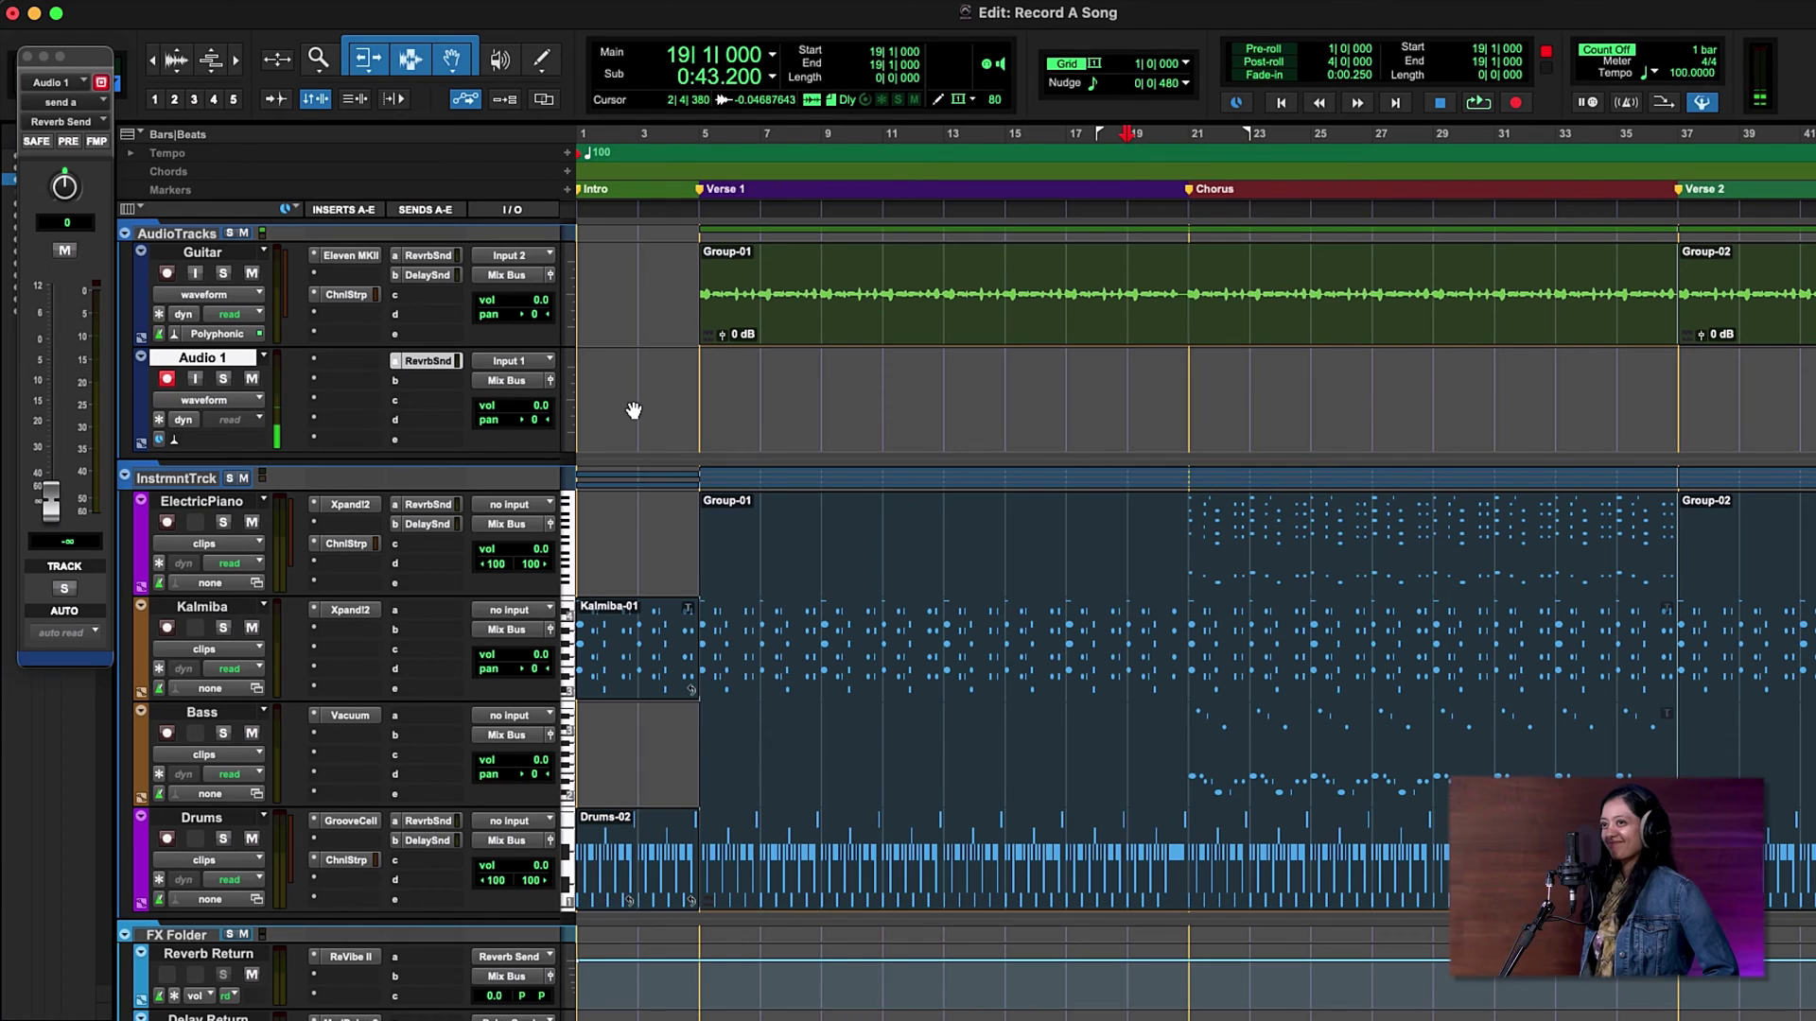
click(57, 502)
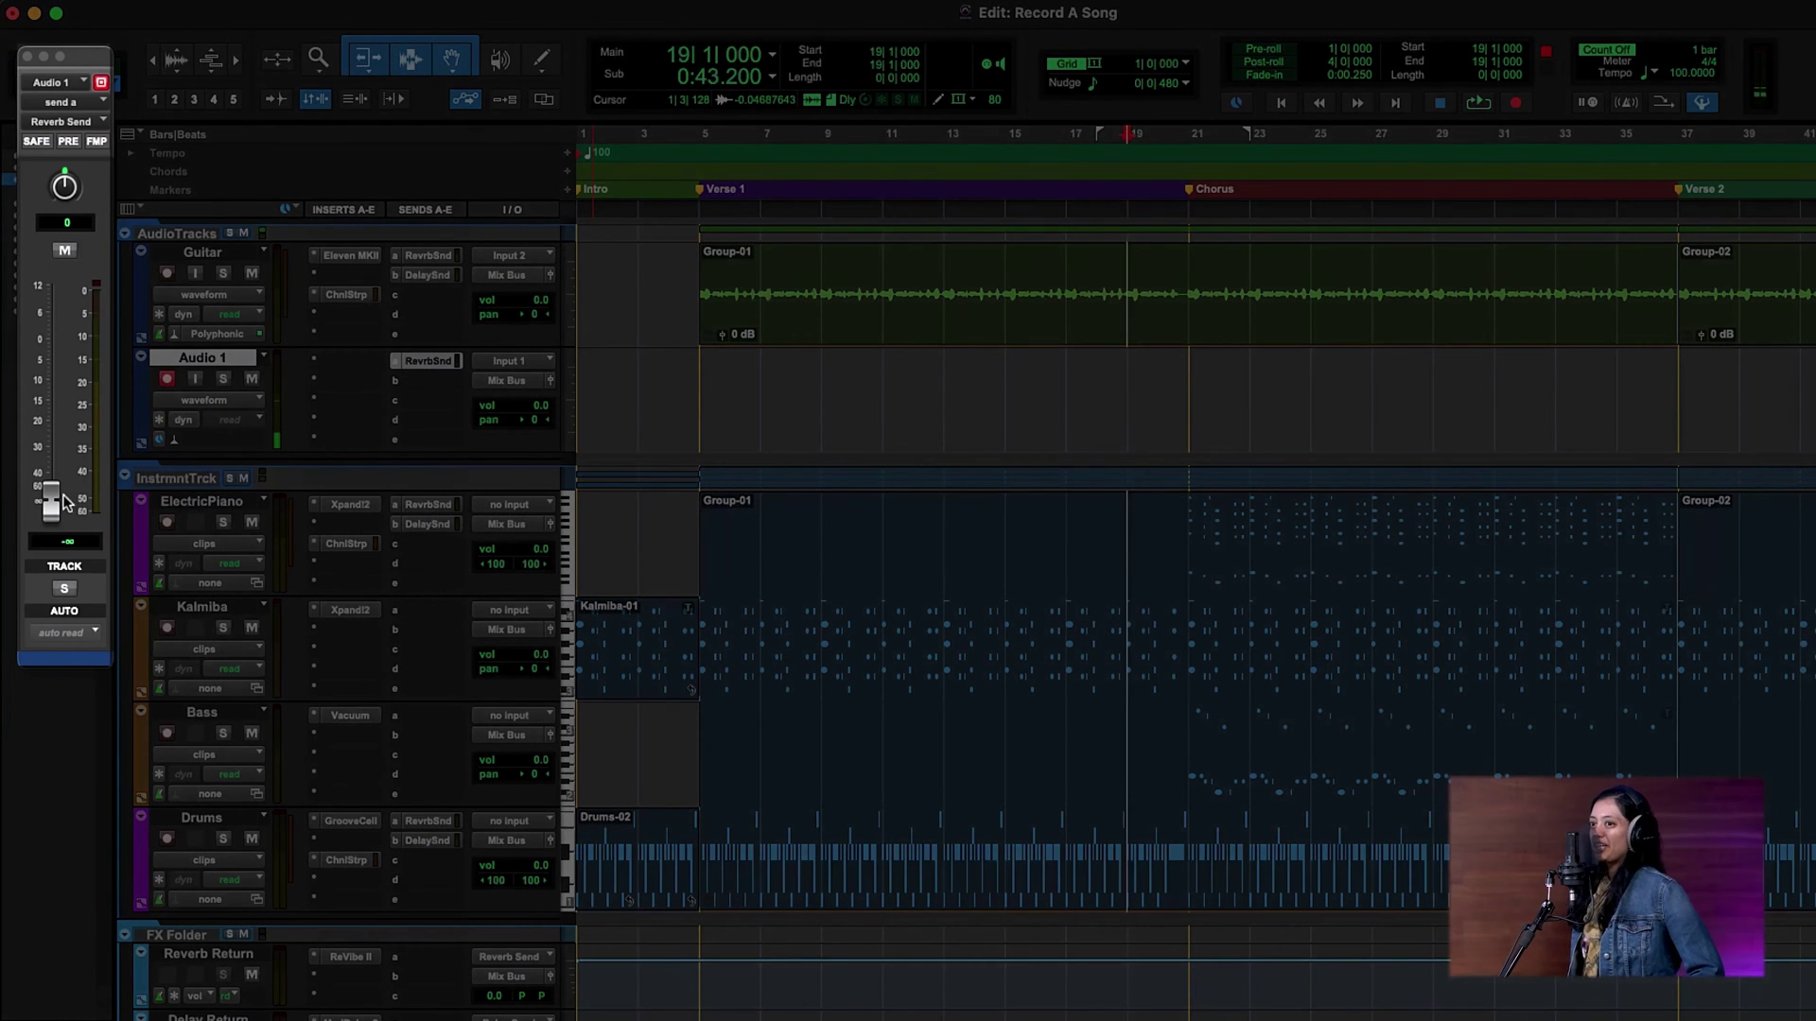
drag(57, 494, 53, 408)
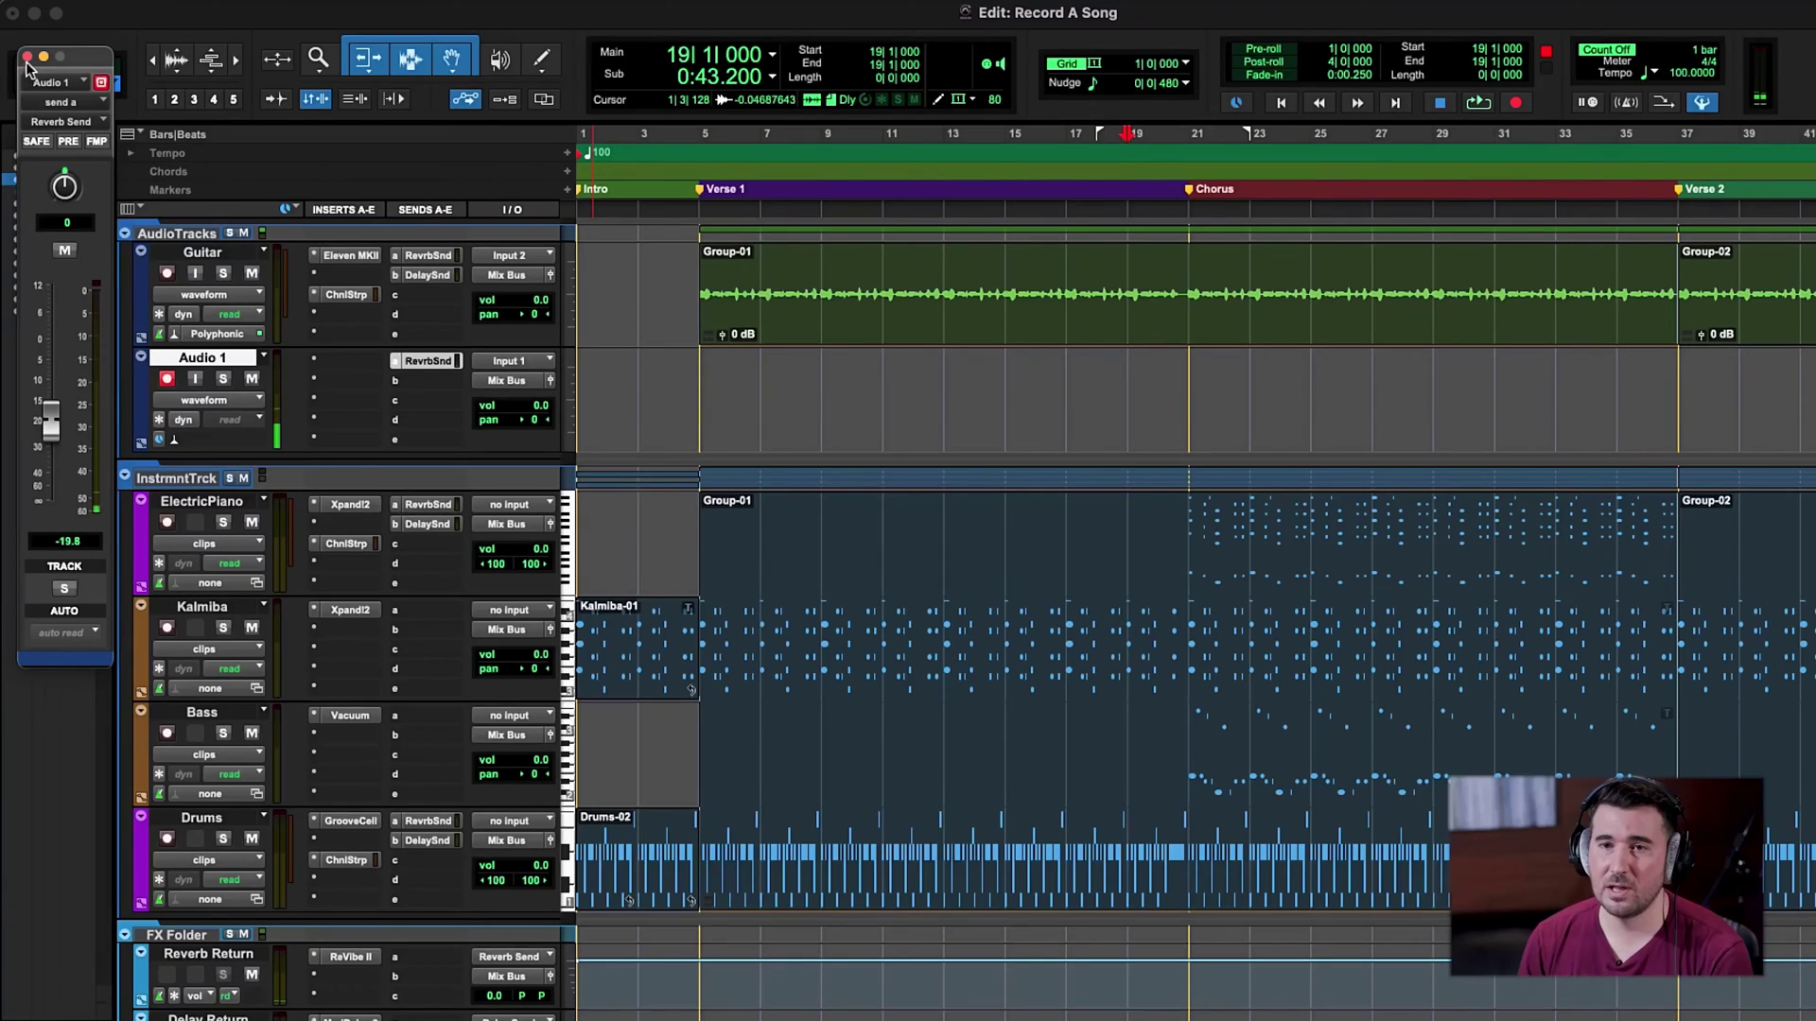
click(27, 58)
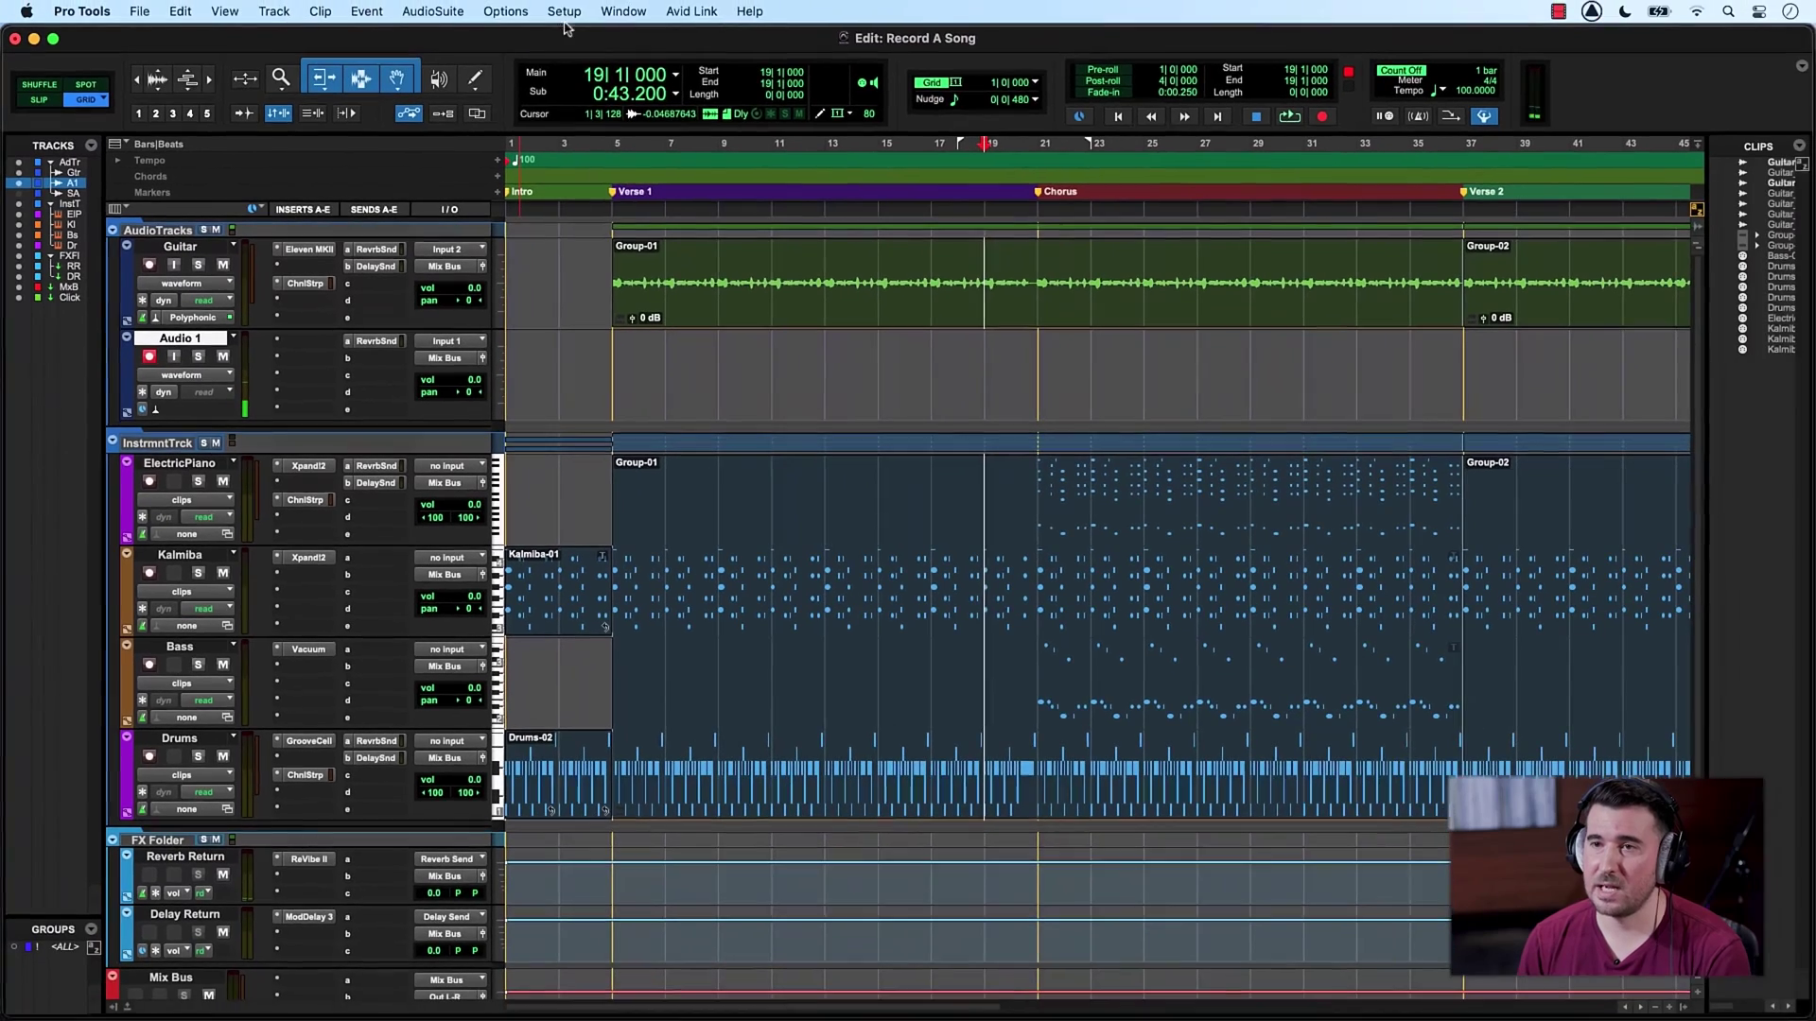
- Choose an H/W Buffer Size of 256 Samples in the Playback Engine settings and confirm
click(564, 12)
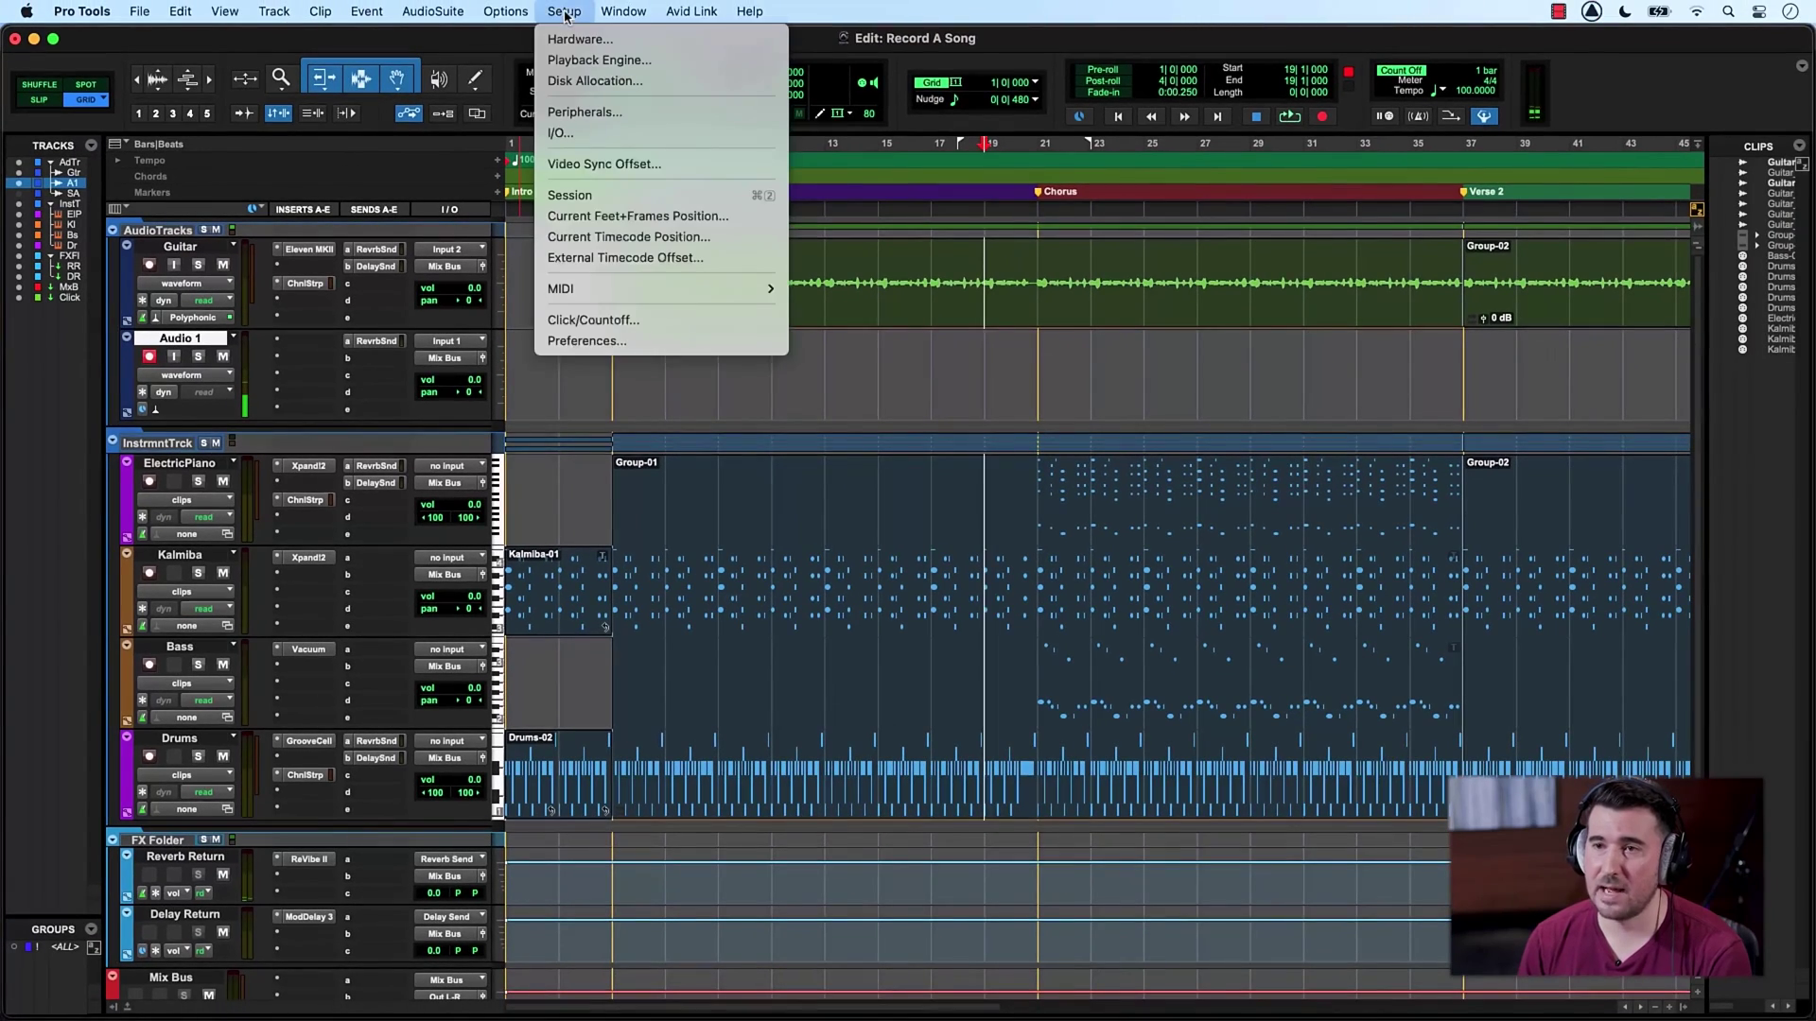
click(587, 60)
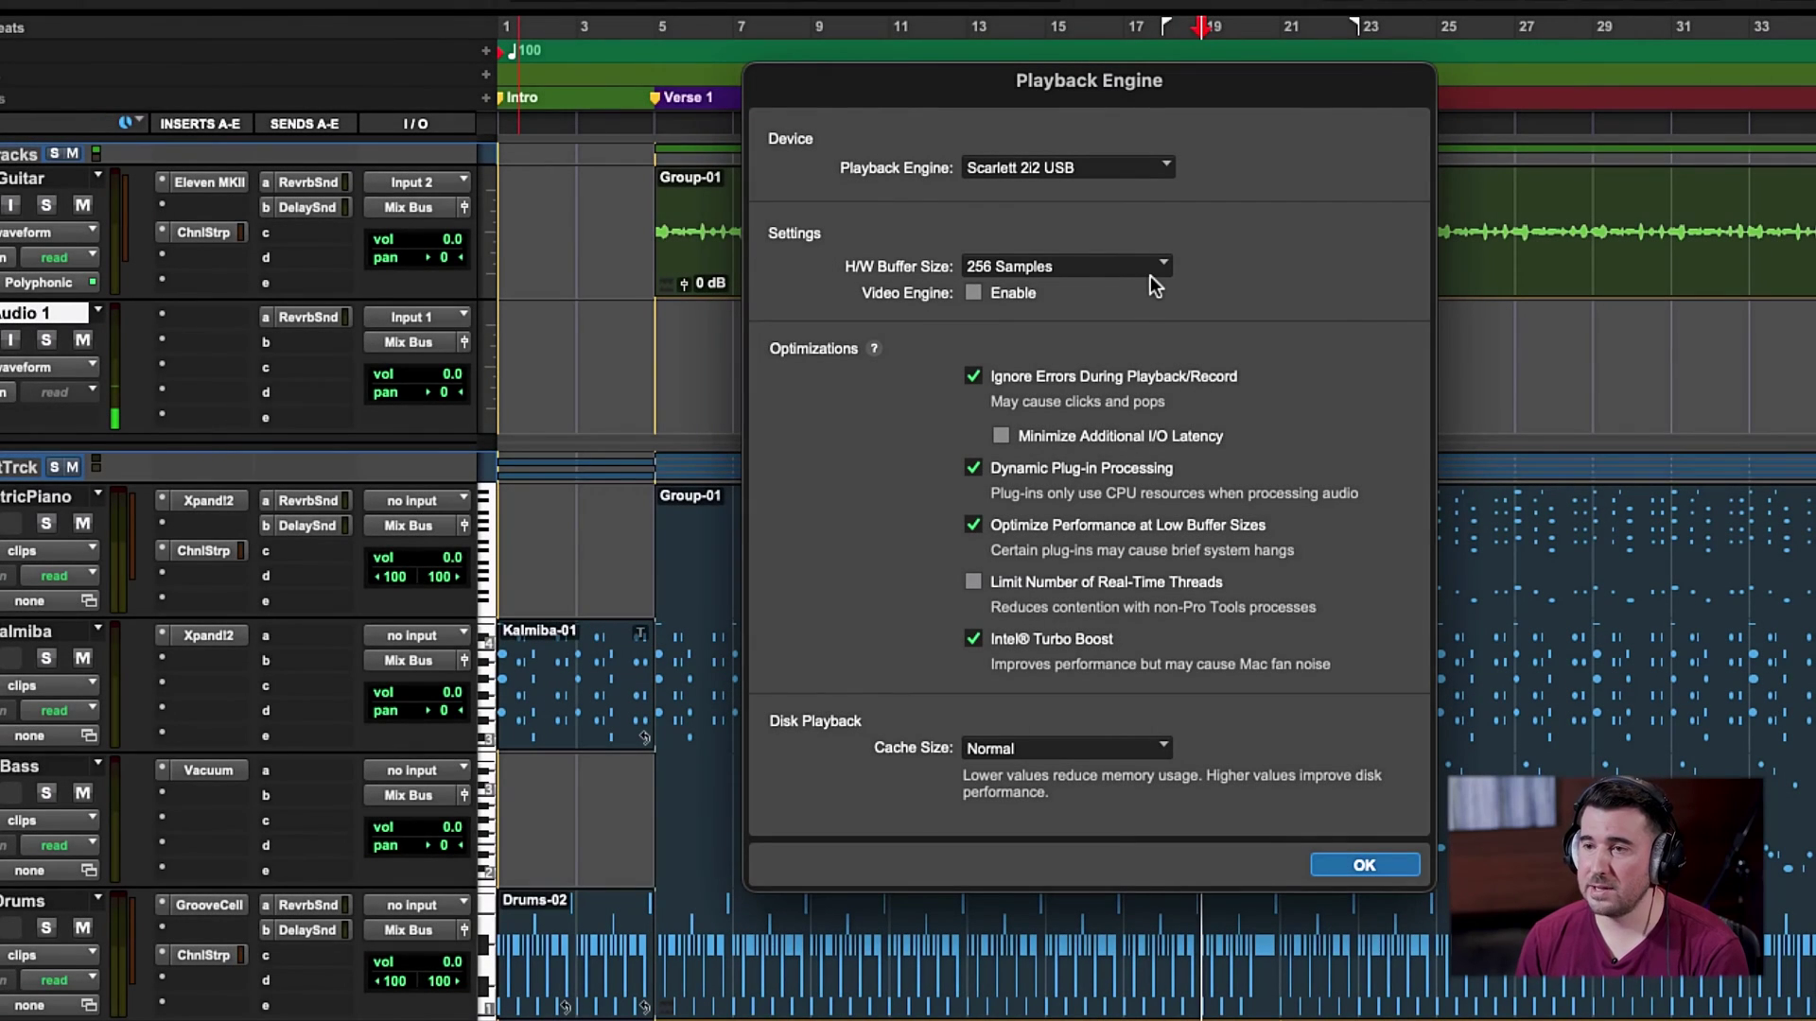
click(1150, 275)
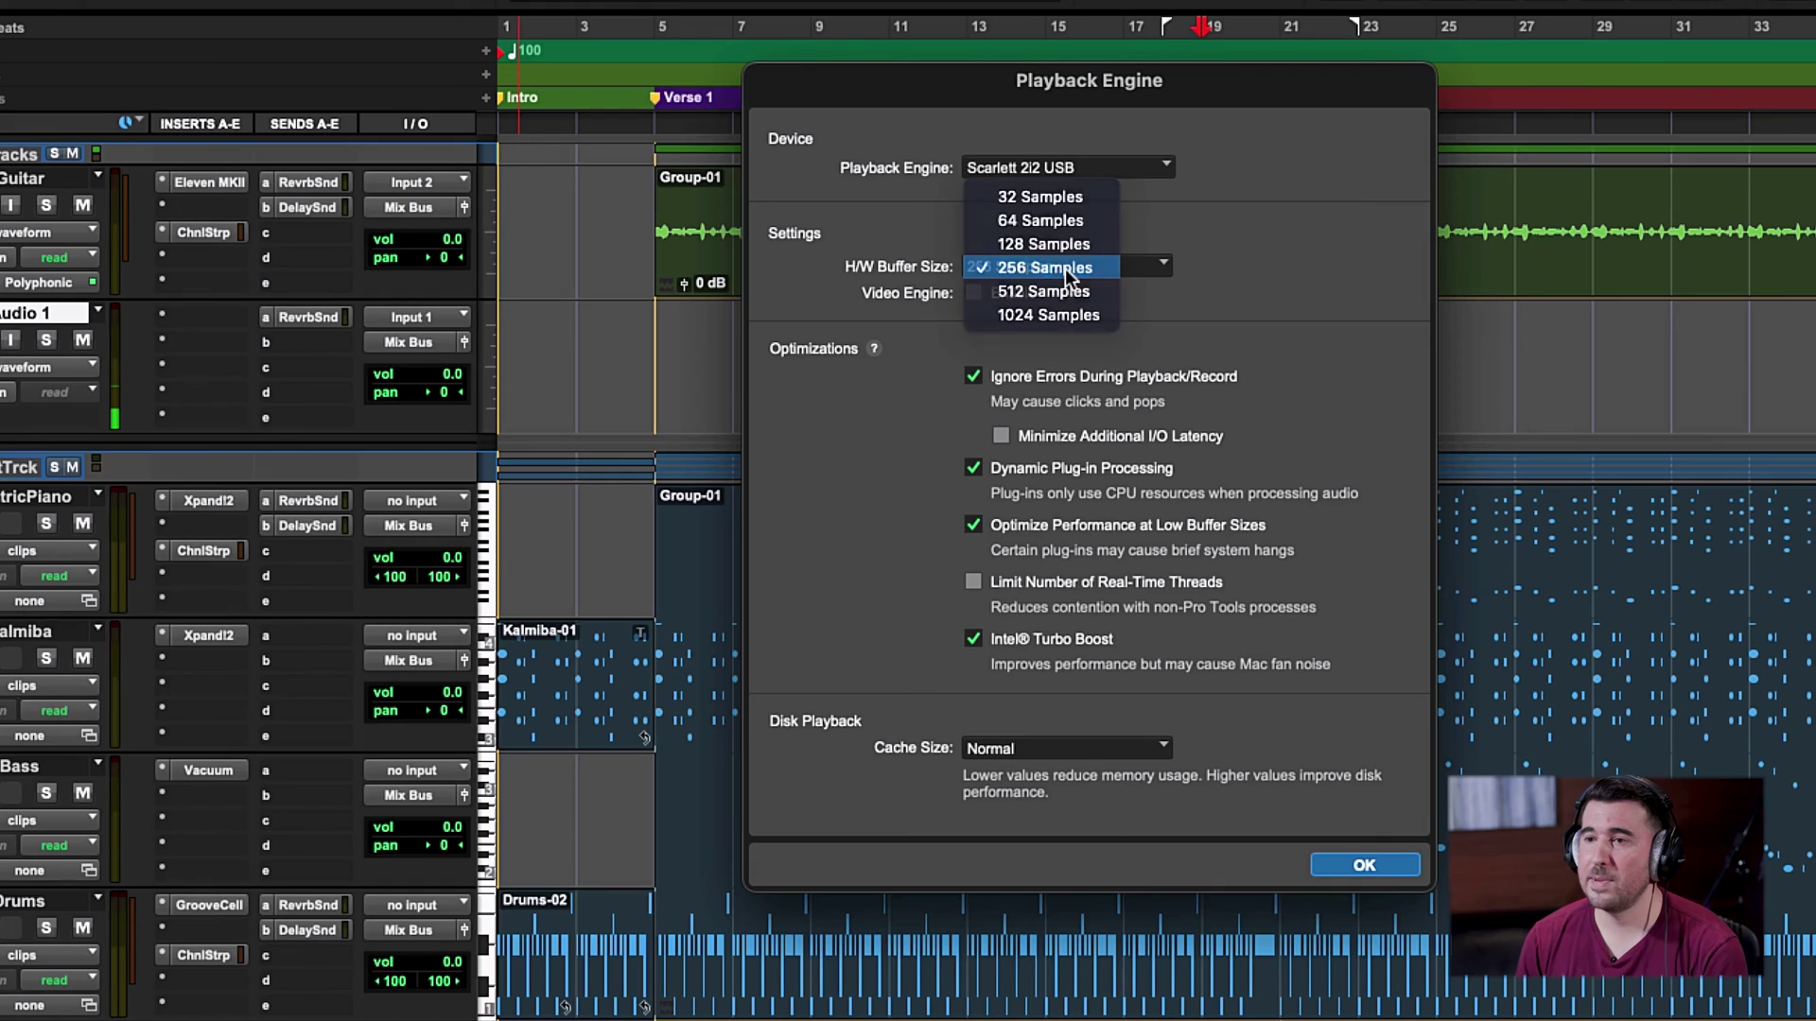
click(1065, 269)
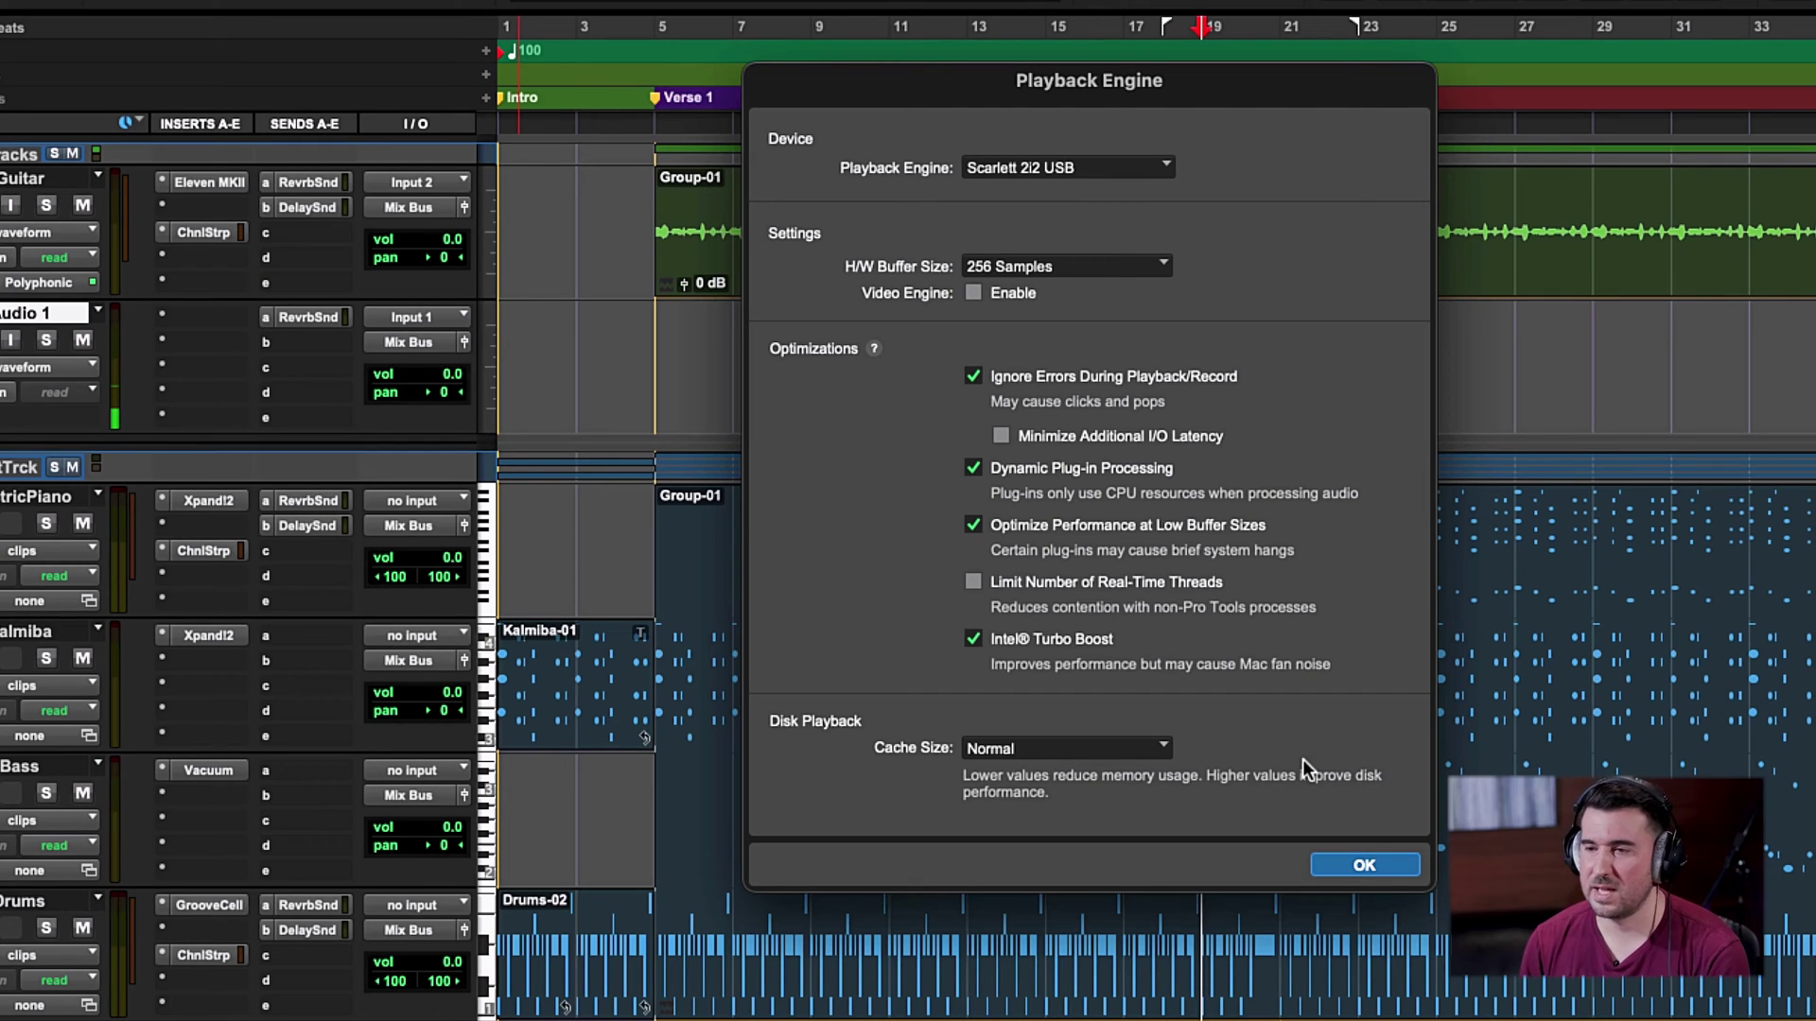
click(1381, 868)
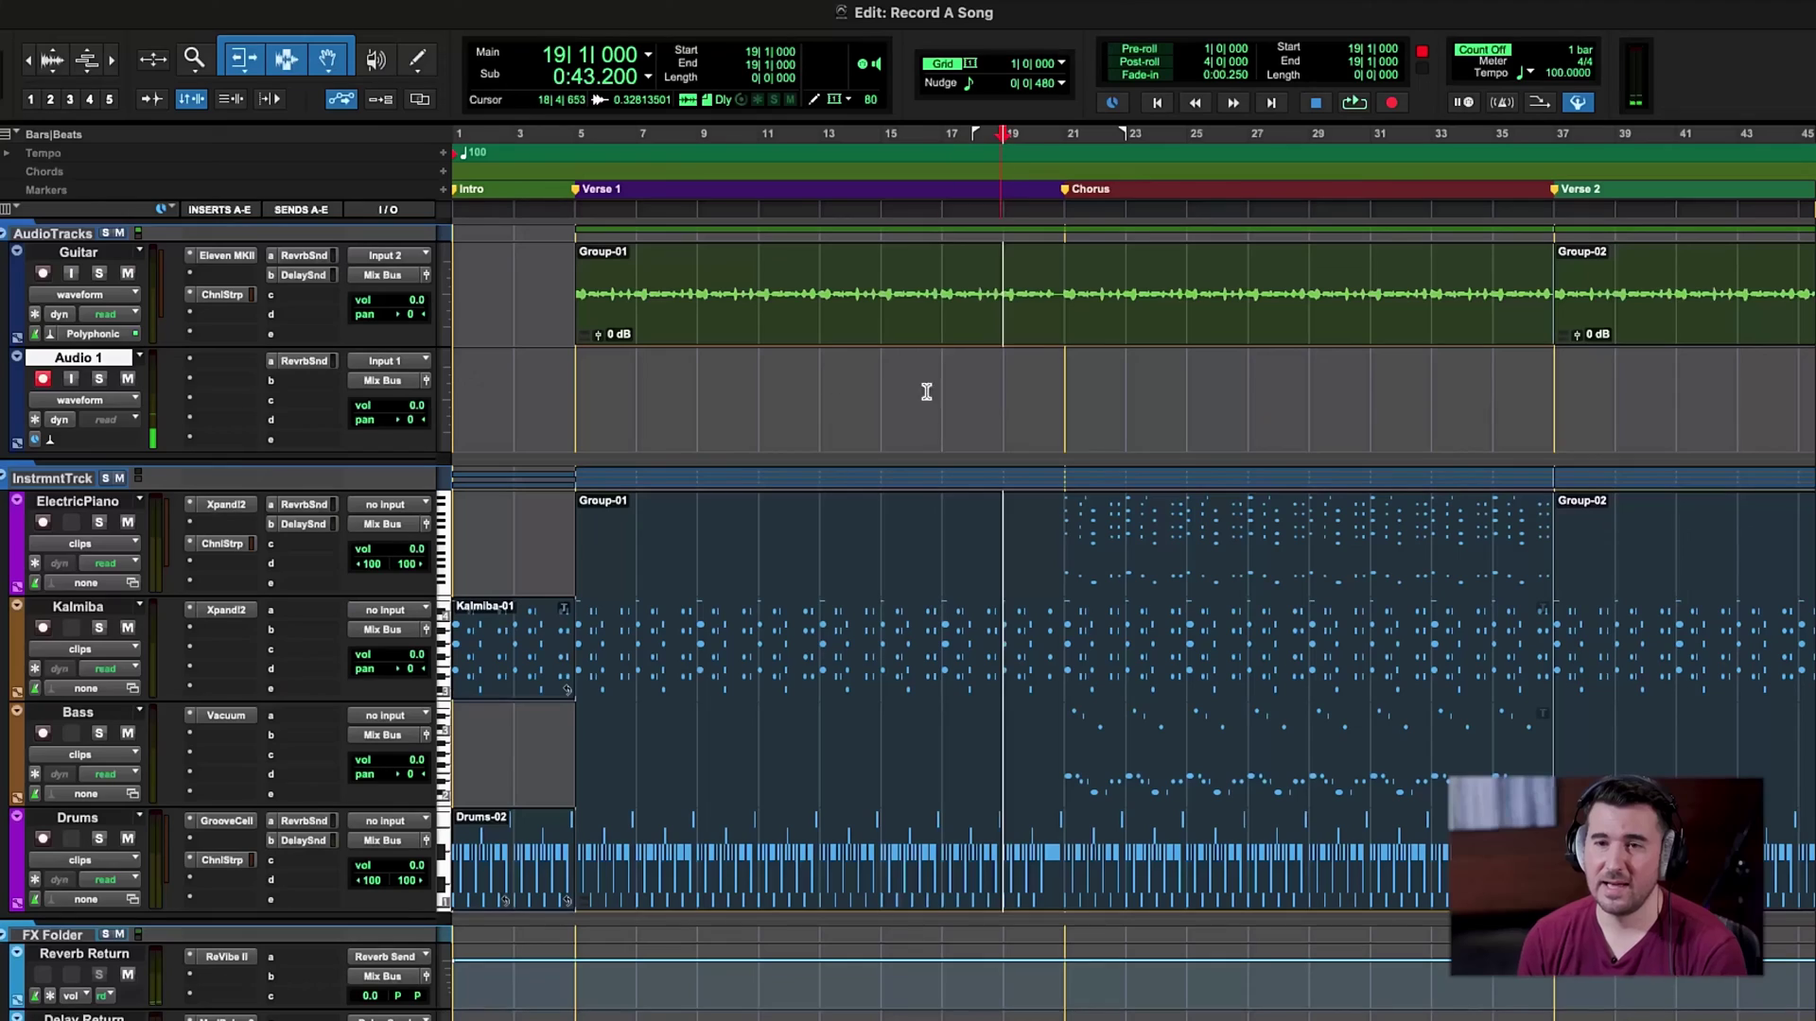
- Rename the Audio 1 track as Vocals
double_click(75, 359)
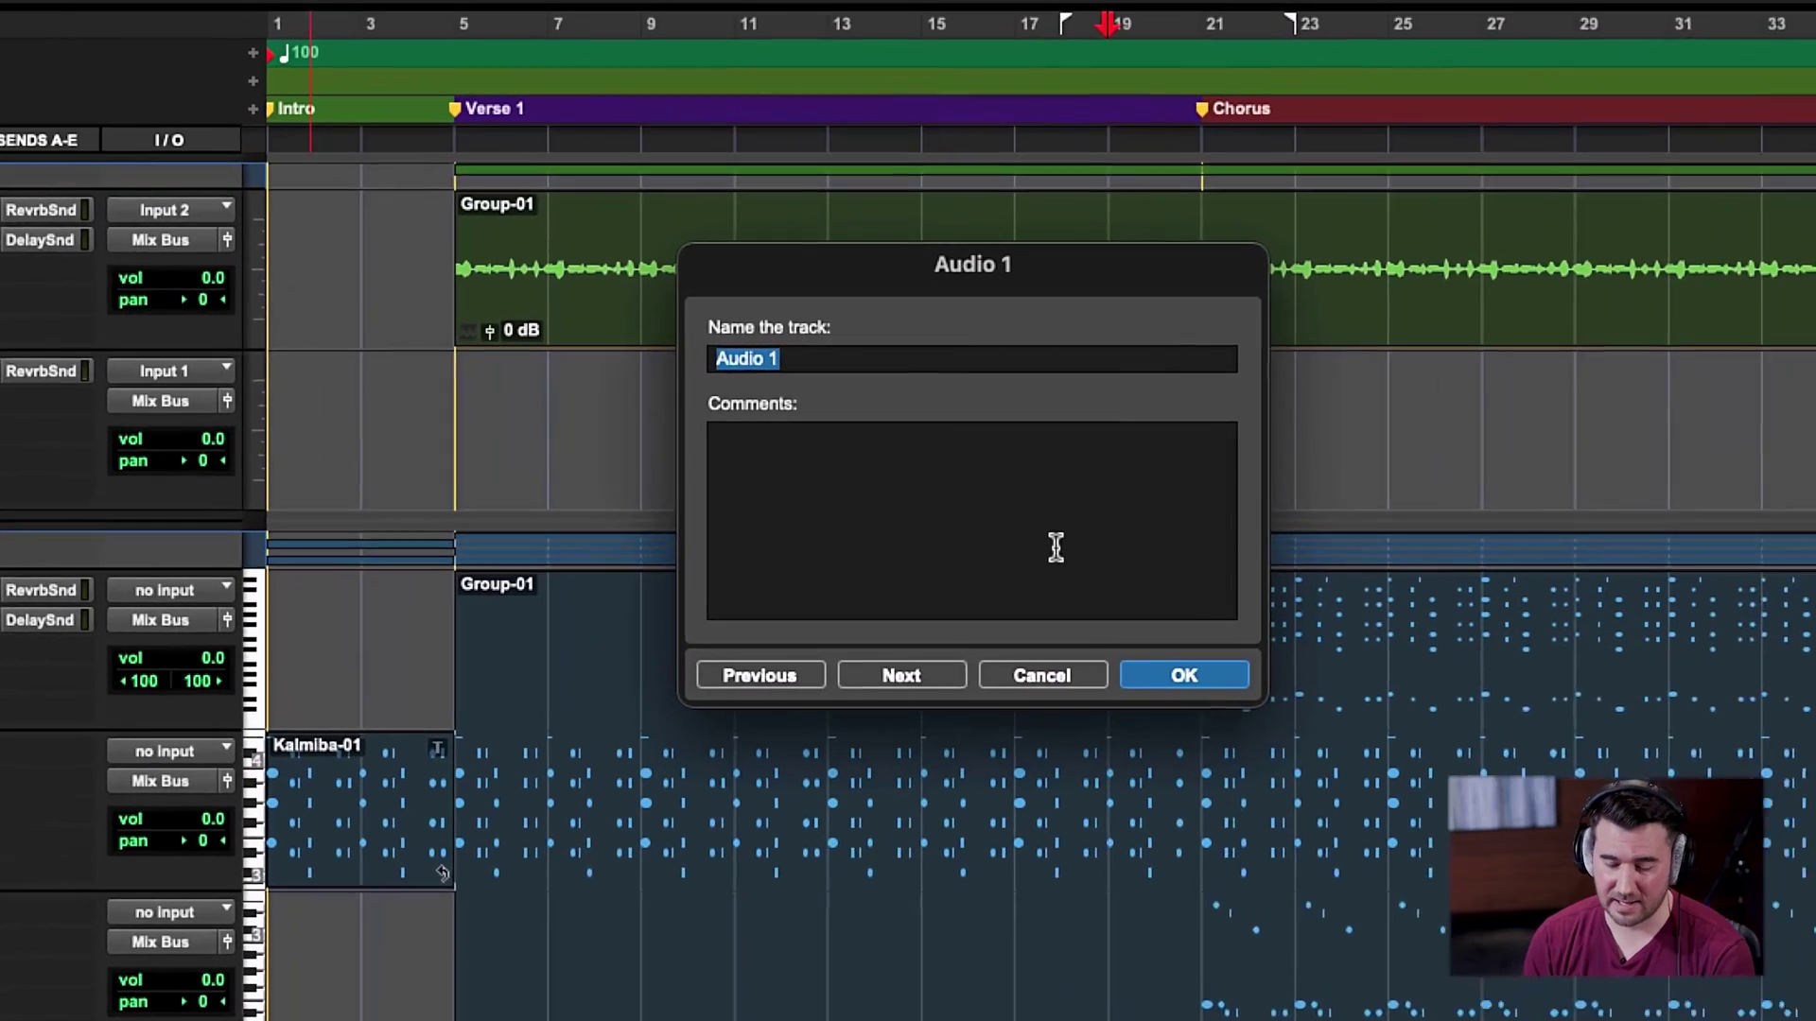
text(Vocals)
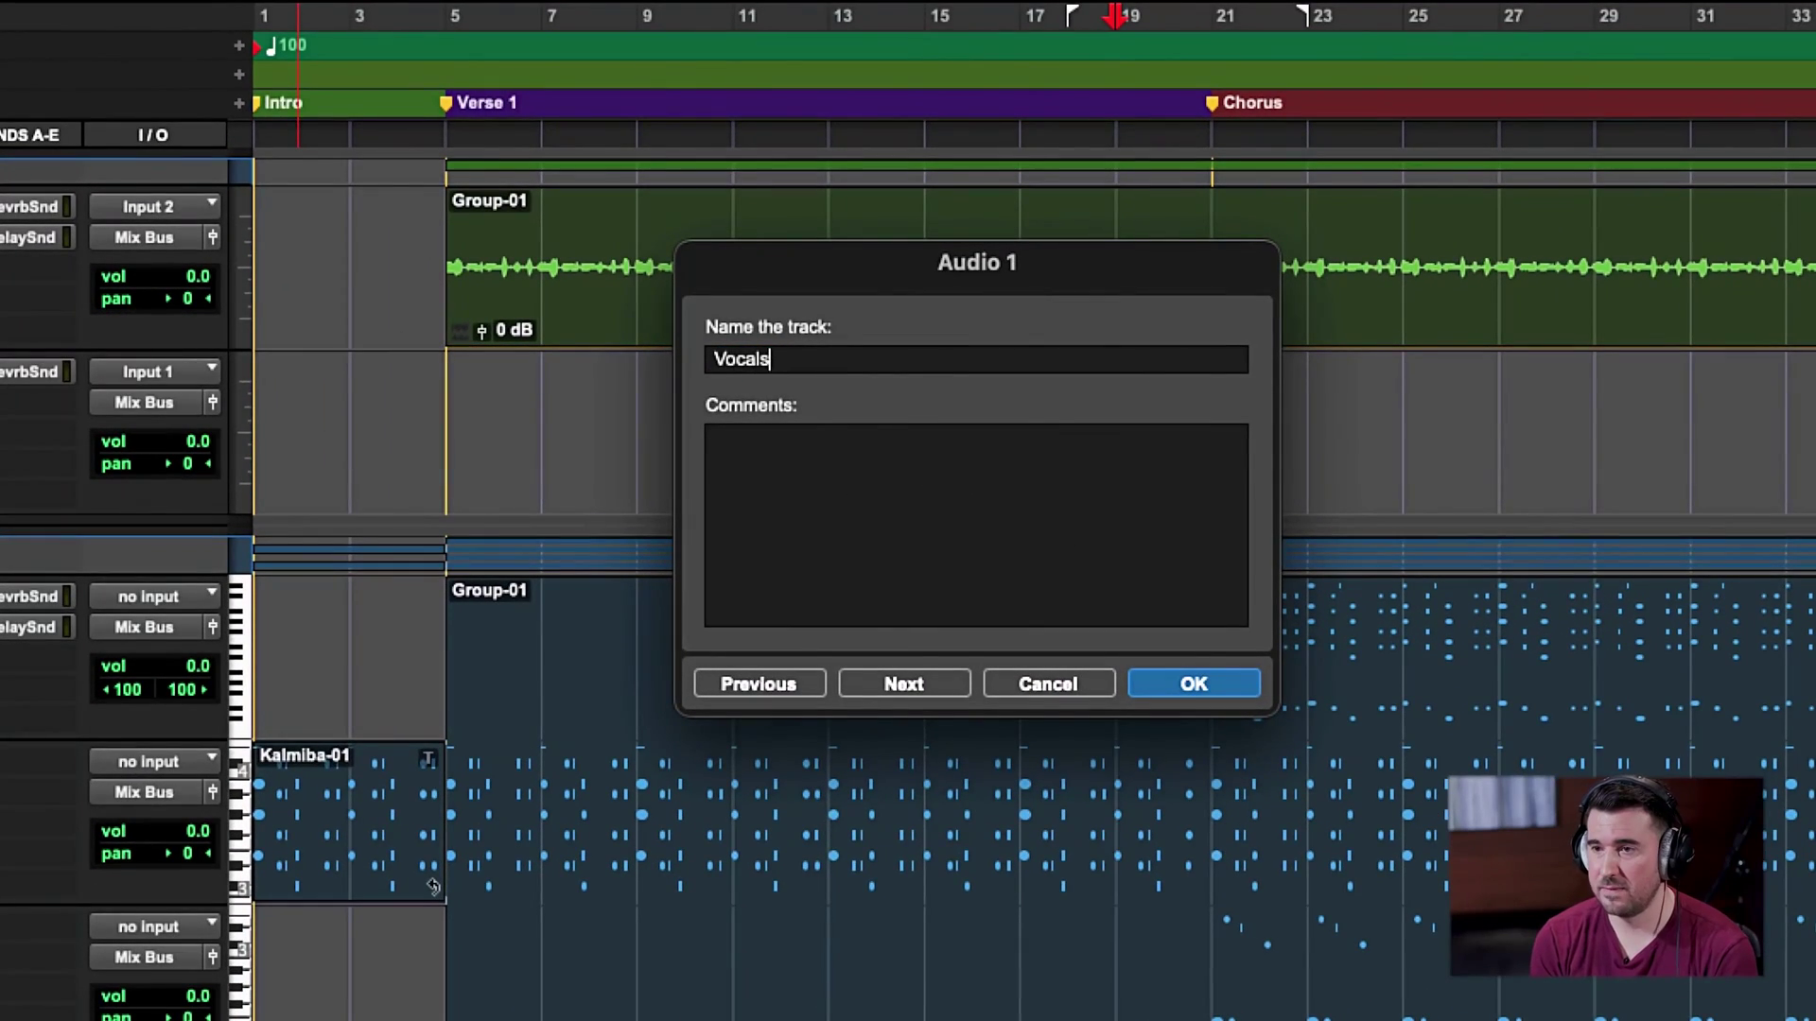
key(Return)
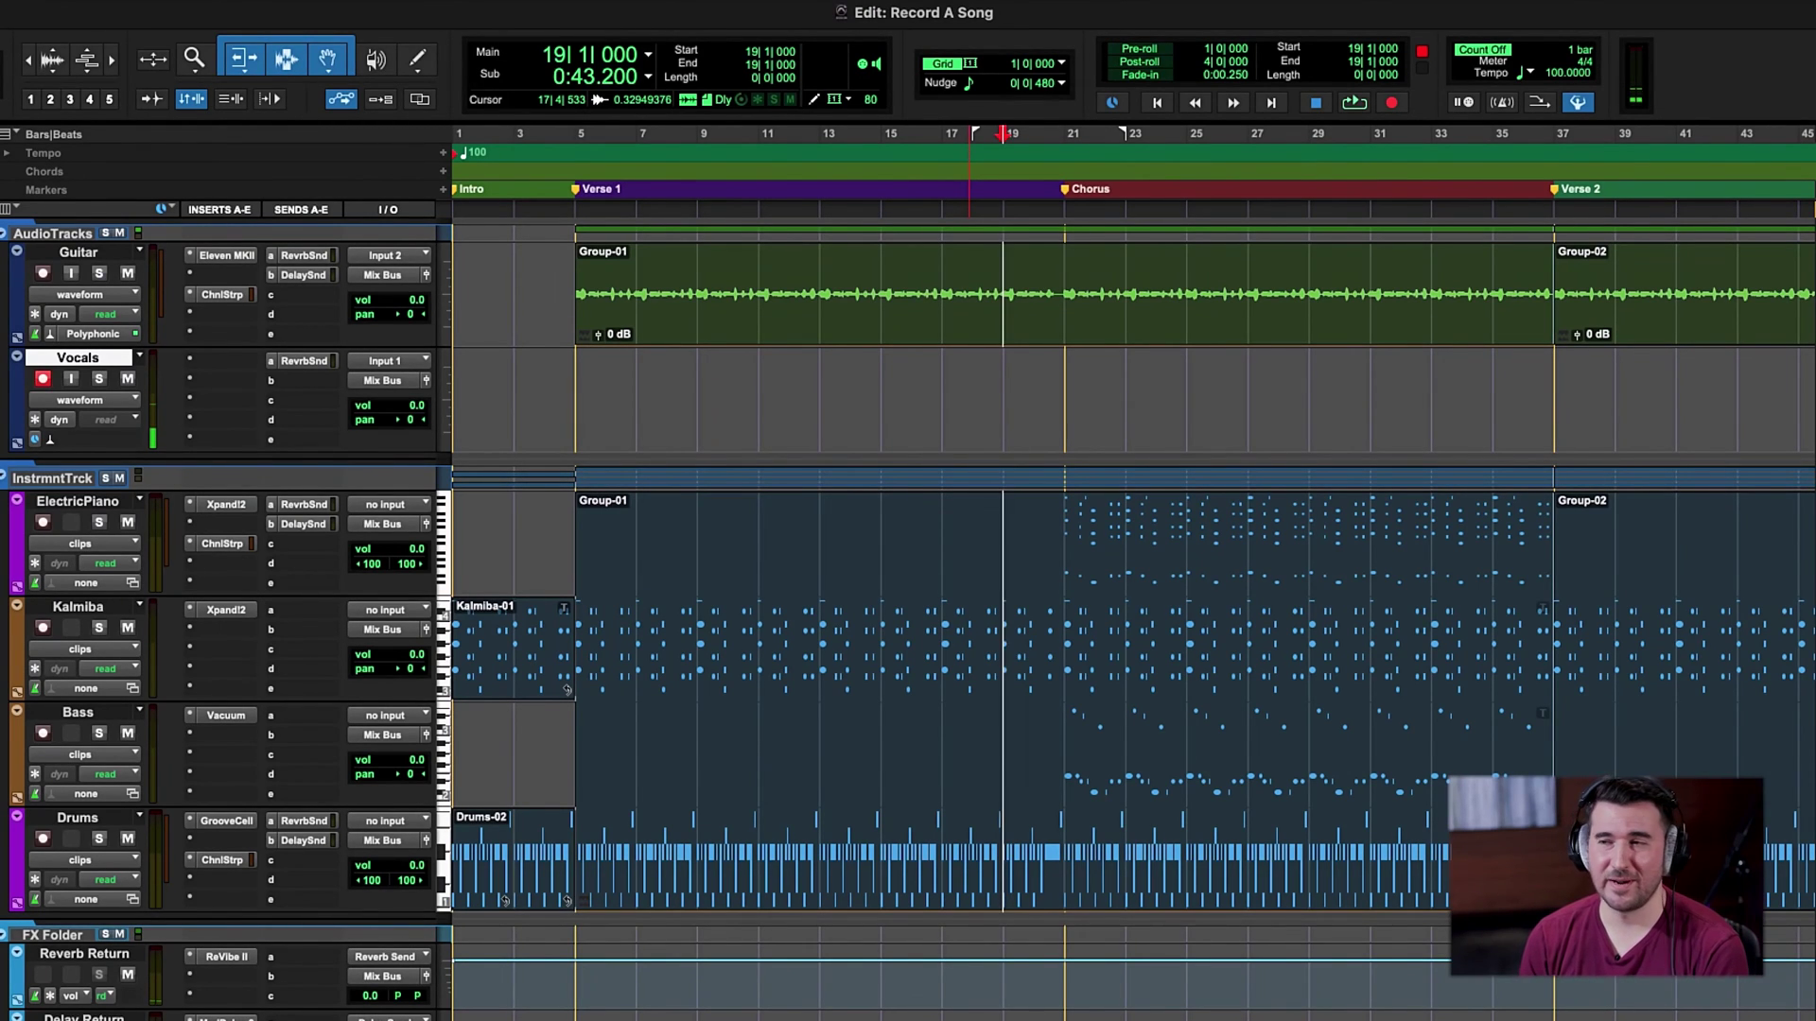
- Record a take on the Vocals track from bar 19 to about bar 31
click(1393, 103)
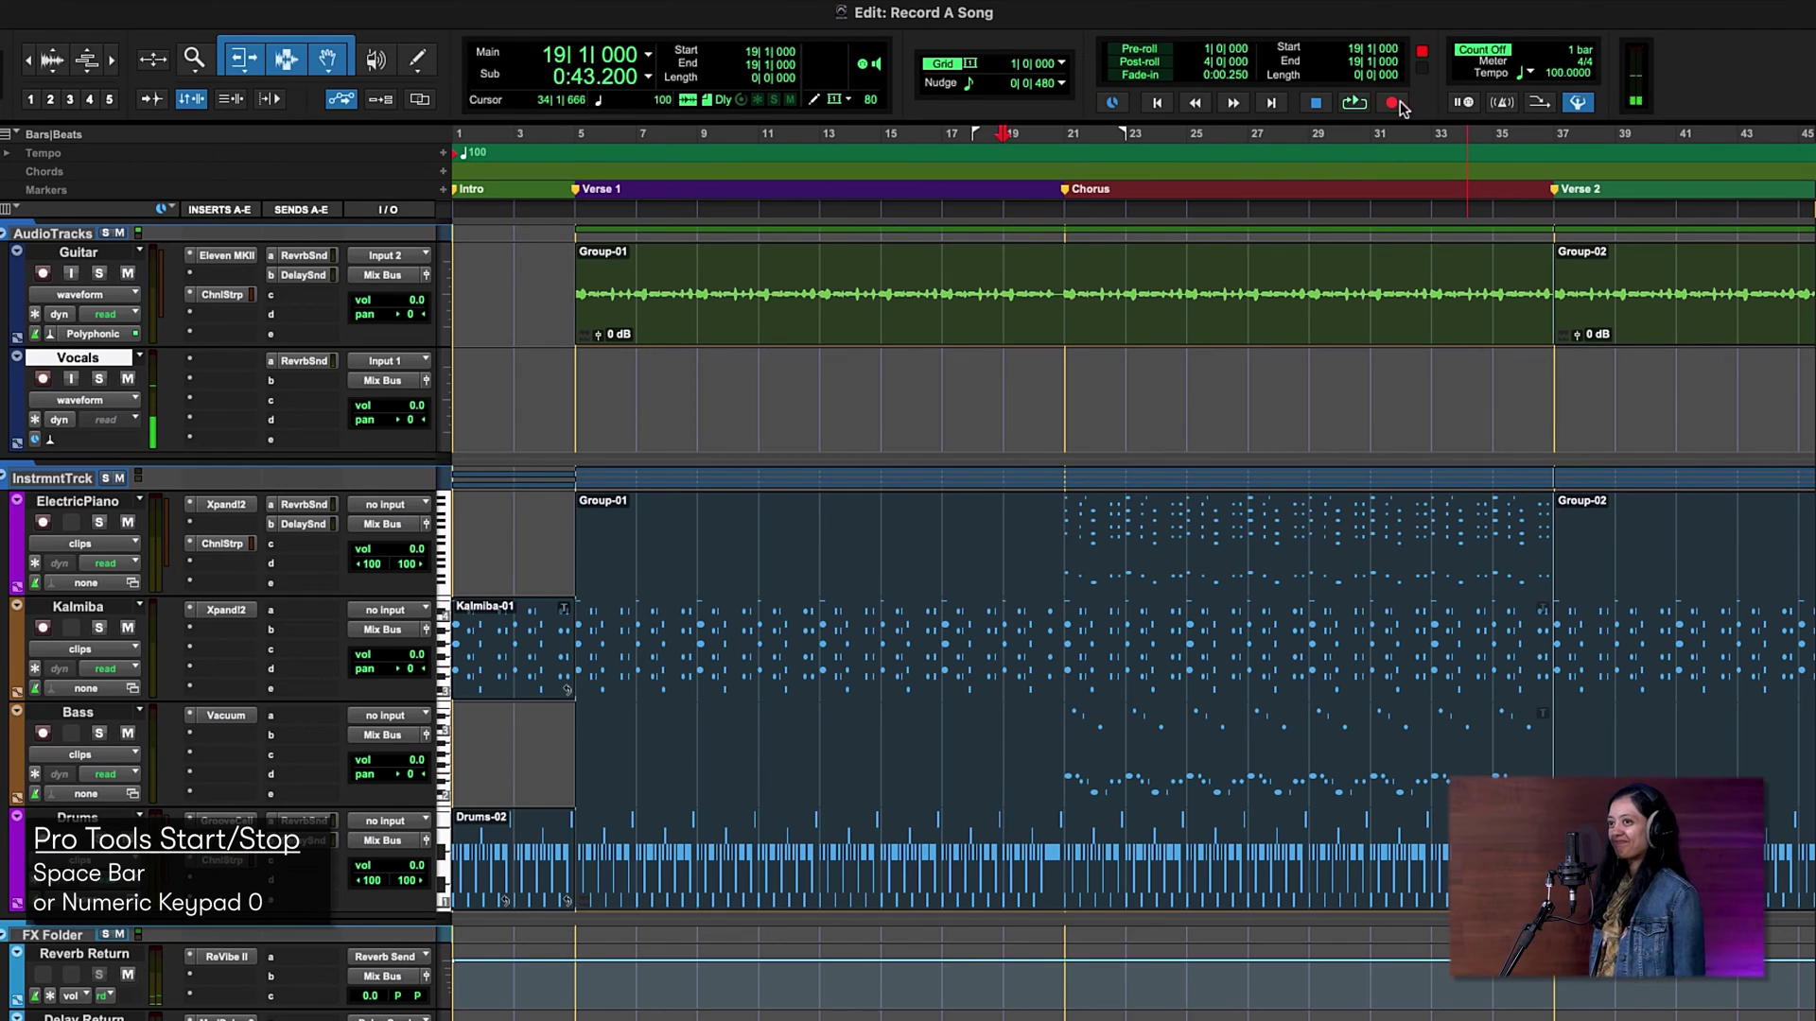
key(space)
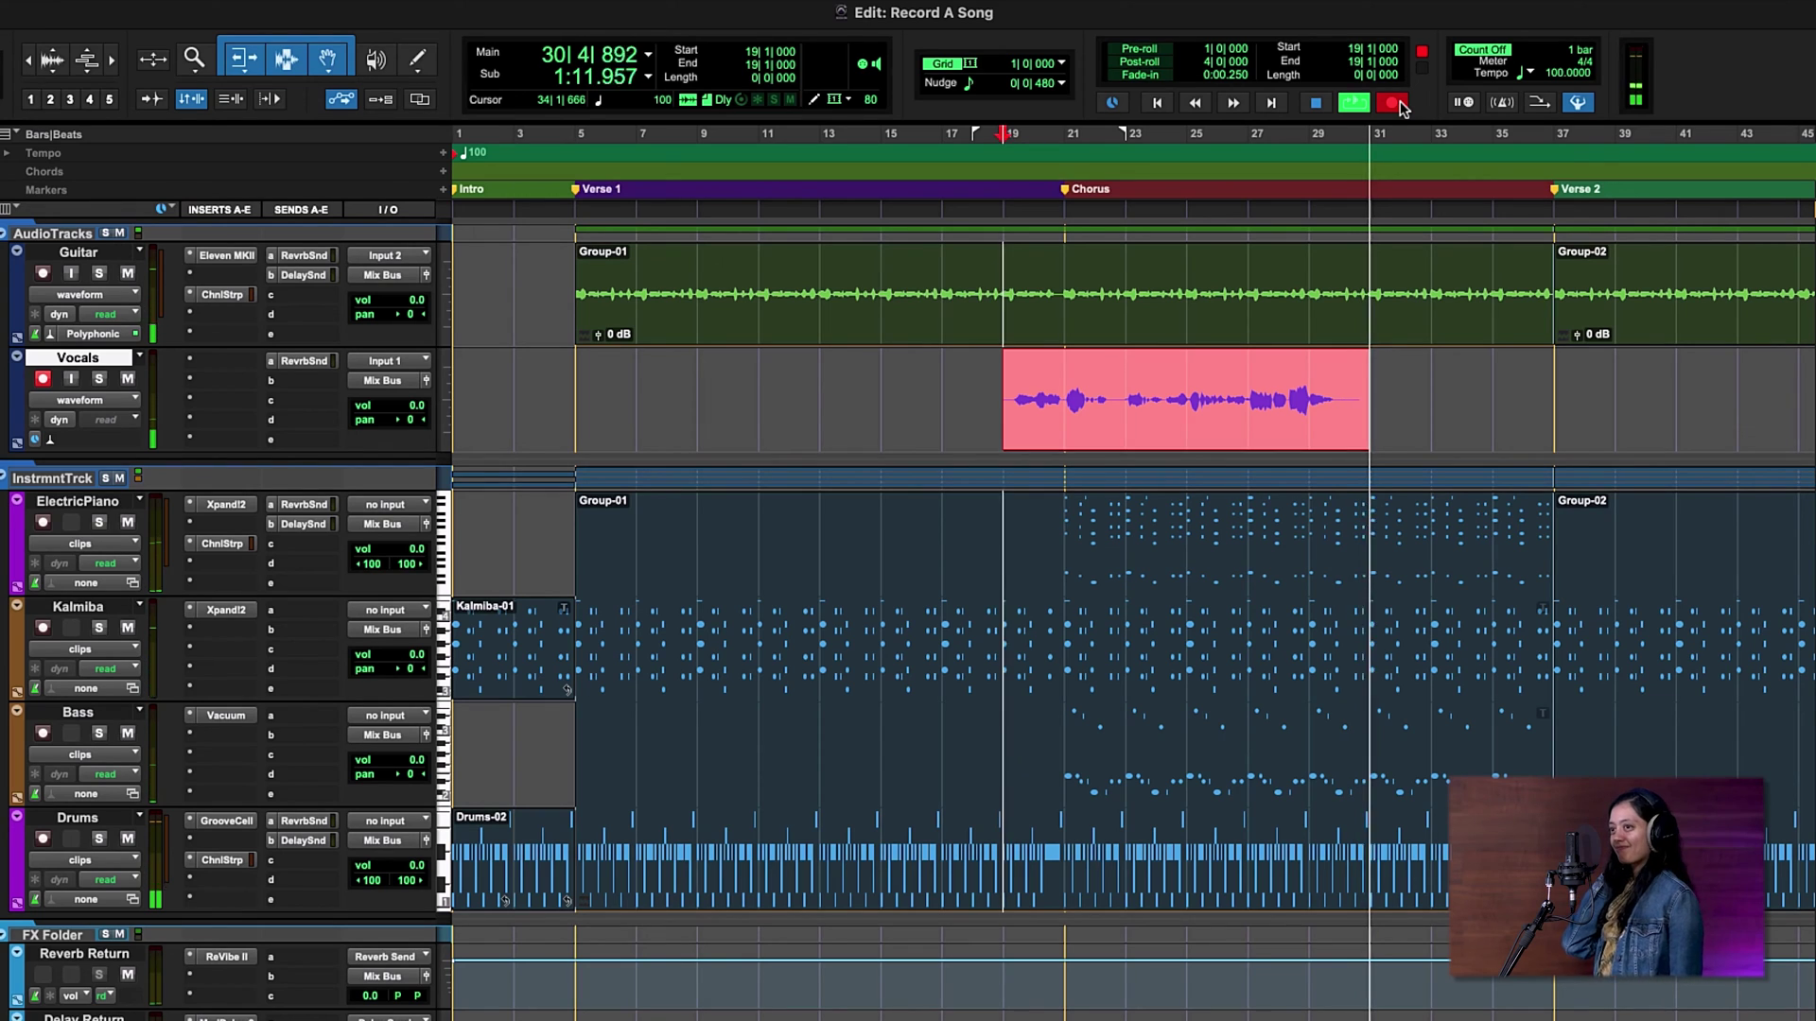
key(space)
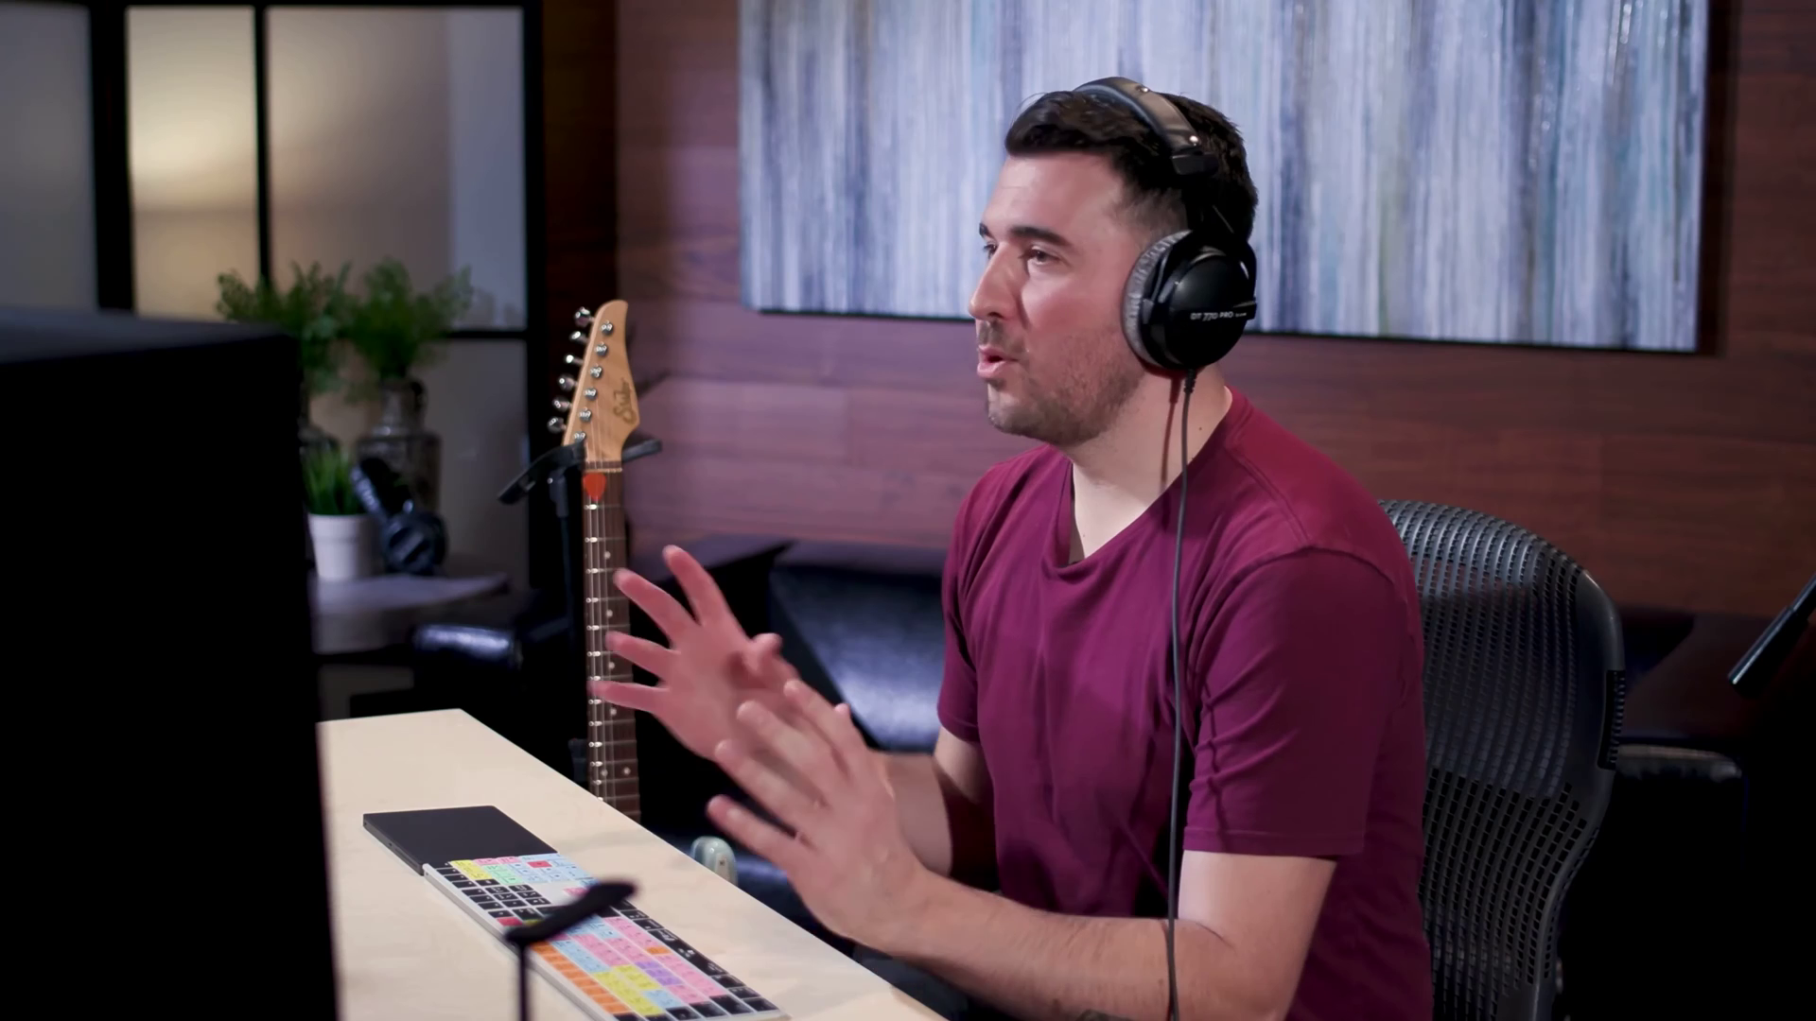
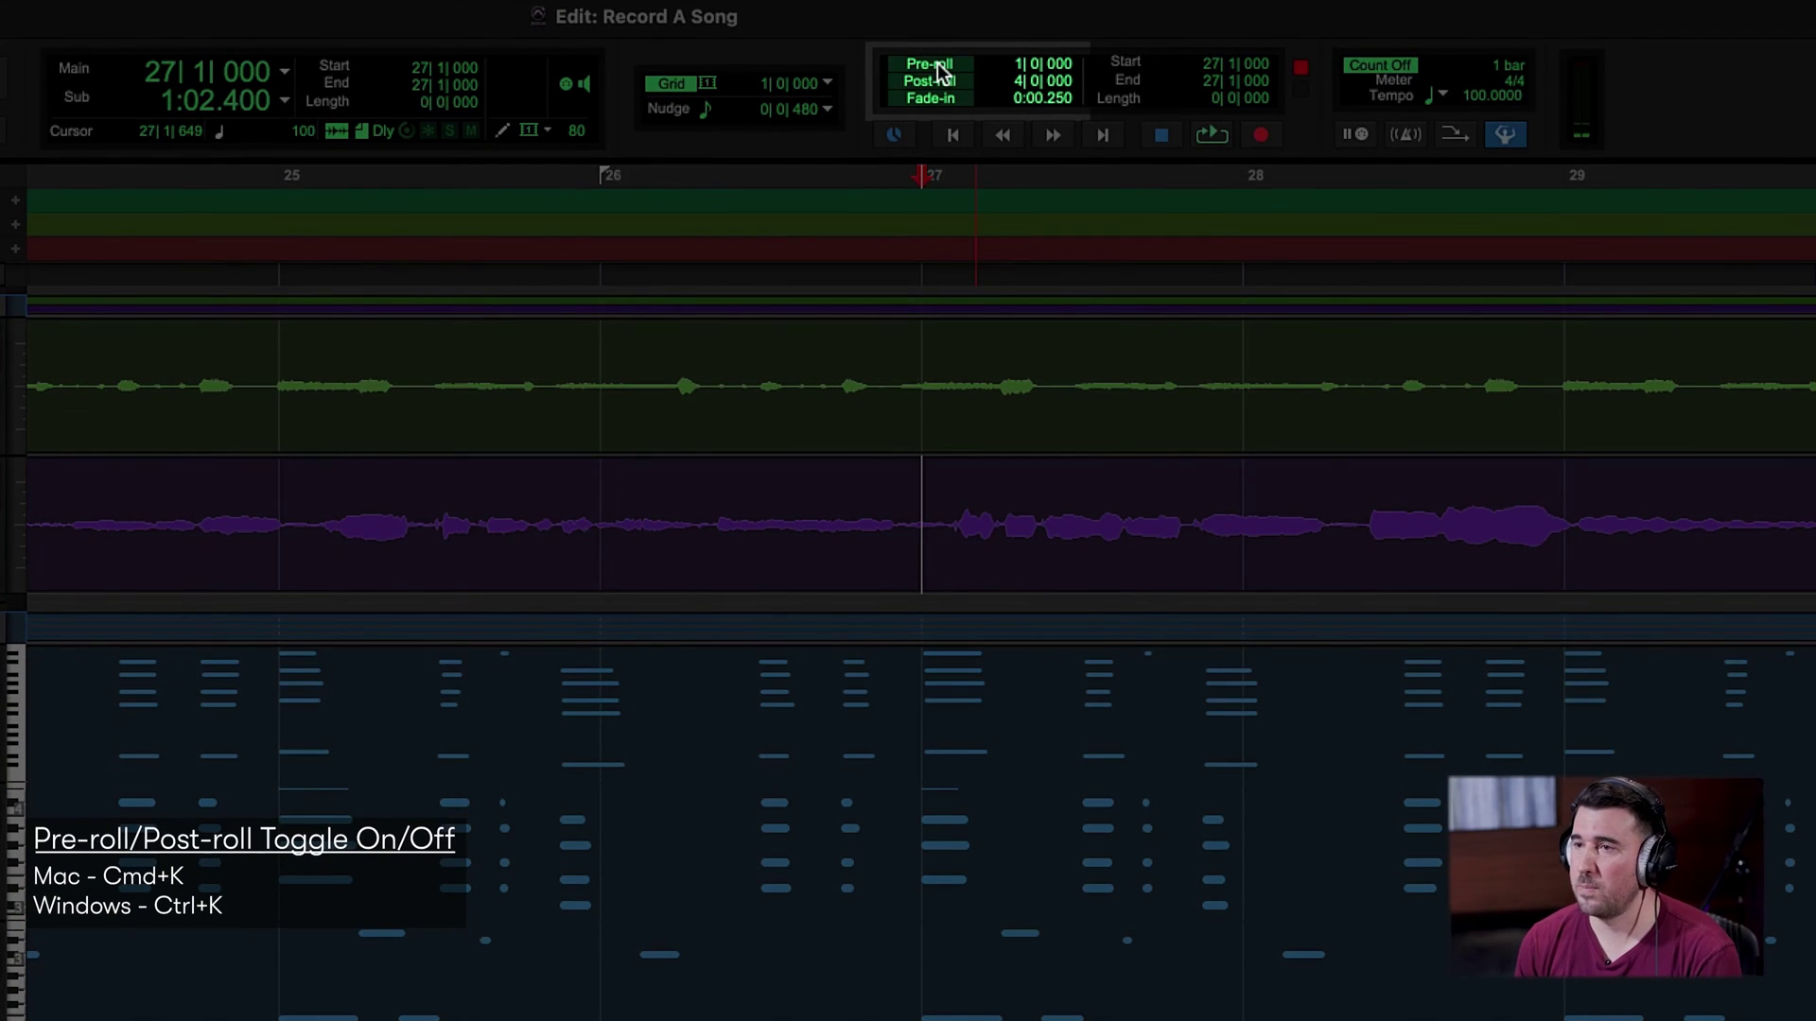
- Enable pre-roll and extend it to two bars, starting at bar 25 ahead of the bar 27 record point
click(937, 66)
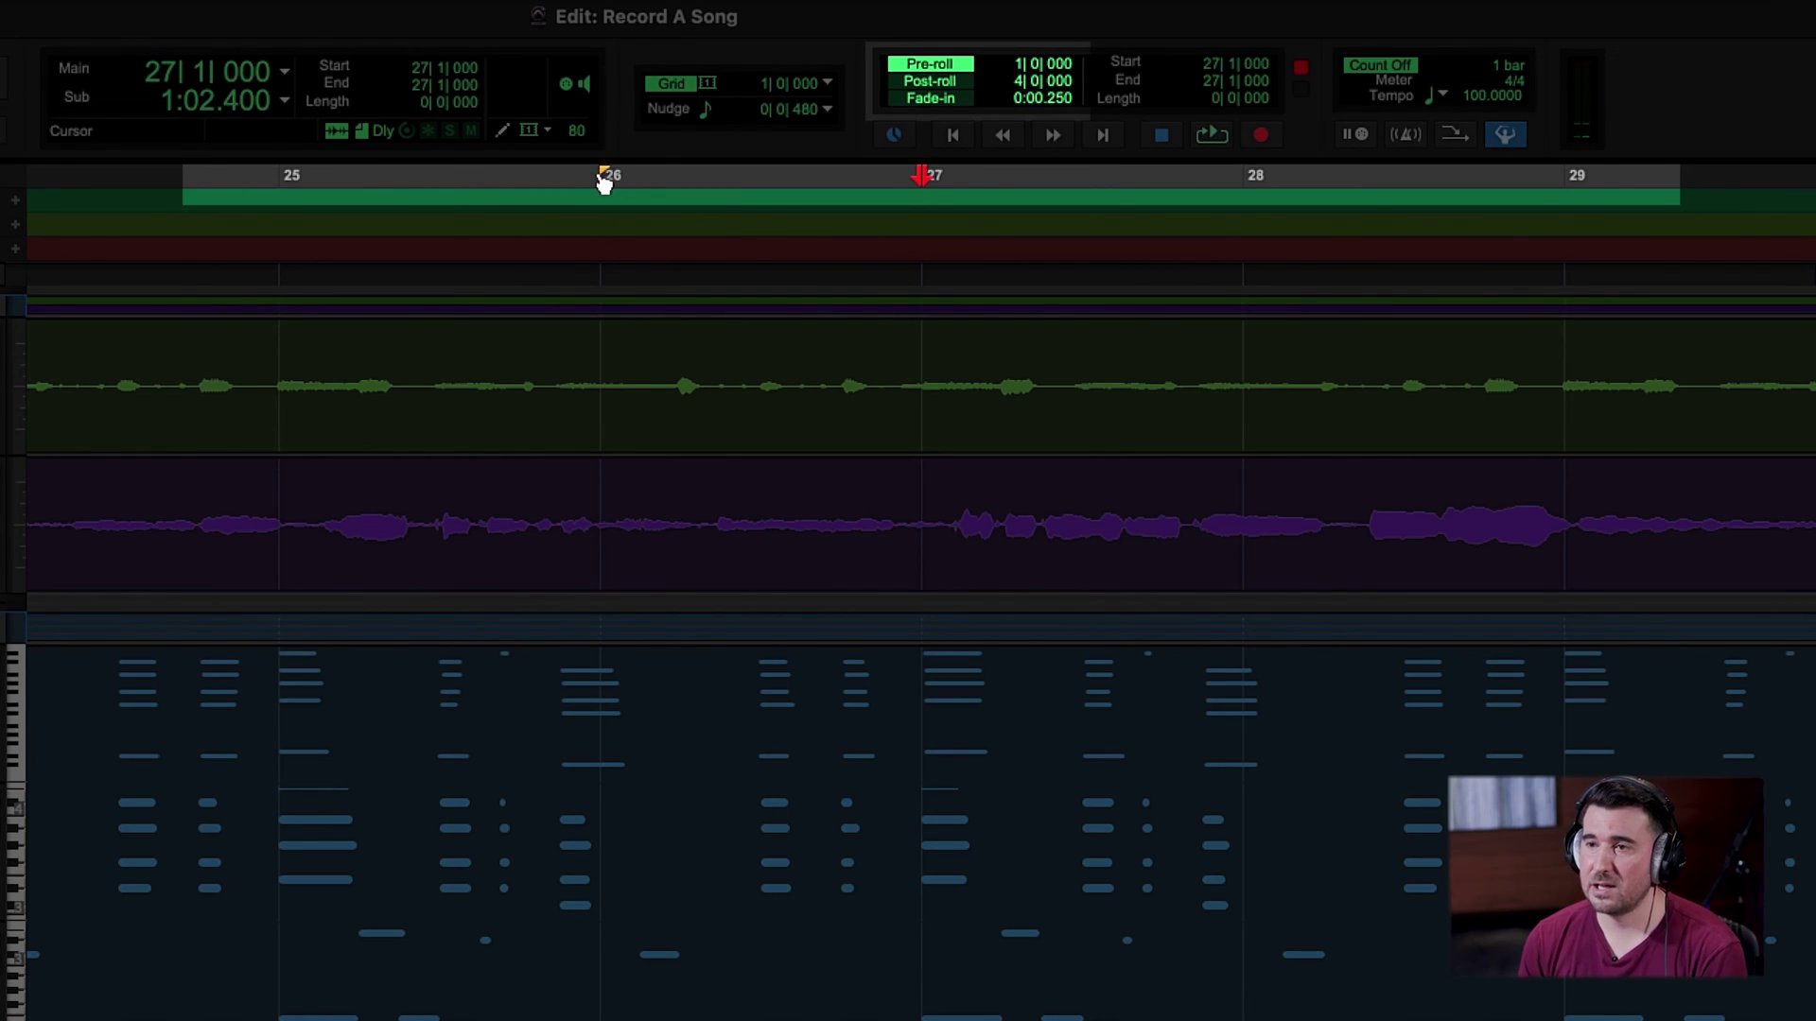
drag(515, 197, 347, 197)
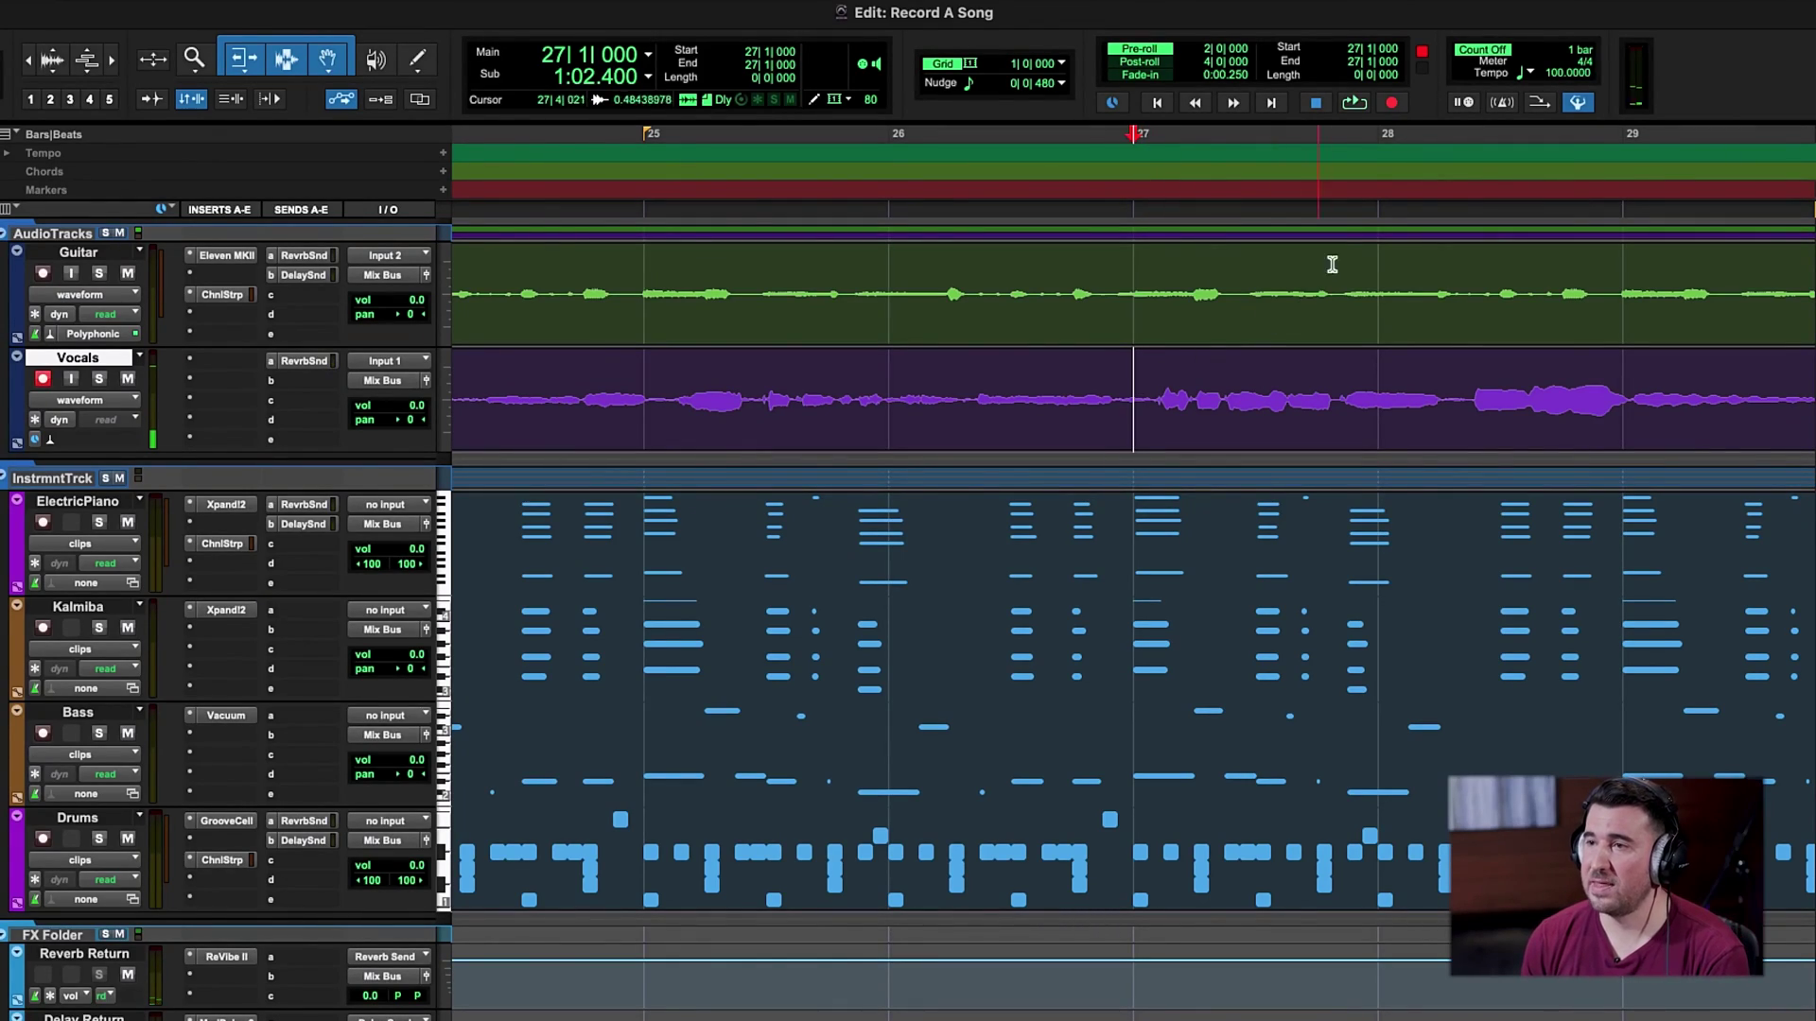
right_click(1356, 104)
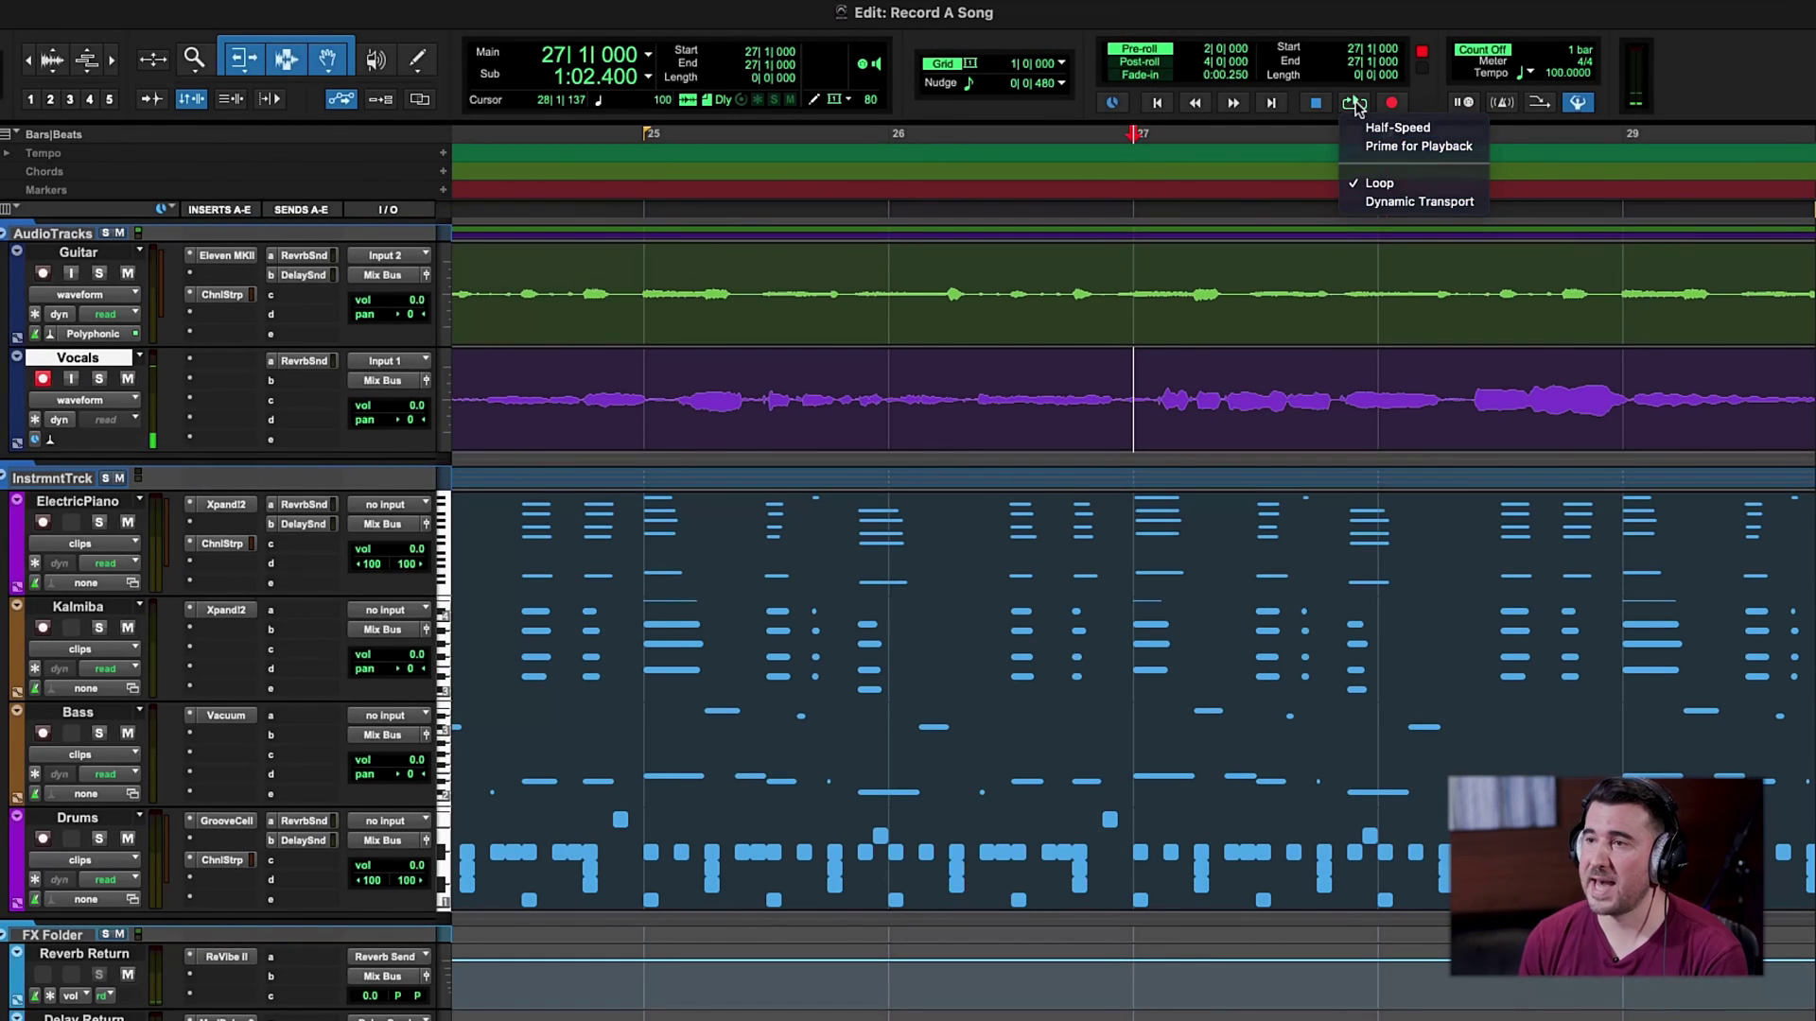
click(1355, 104)
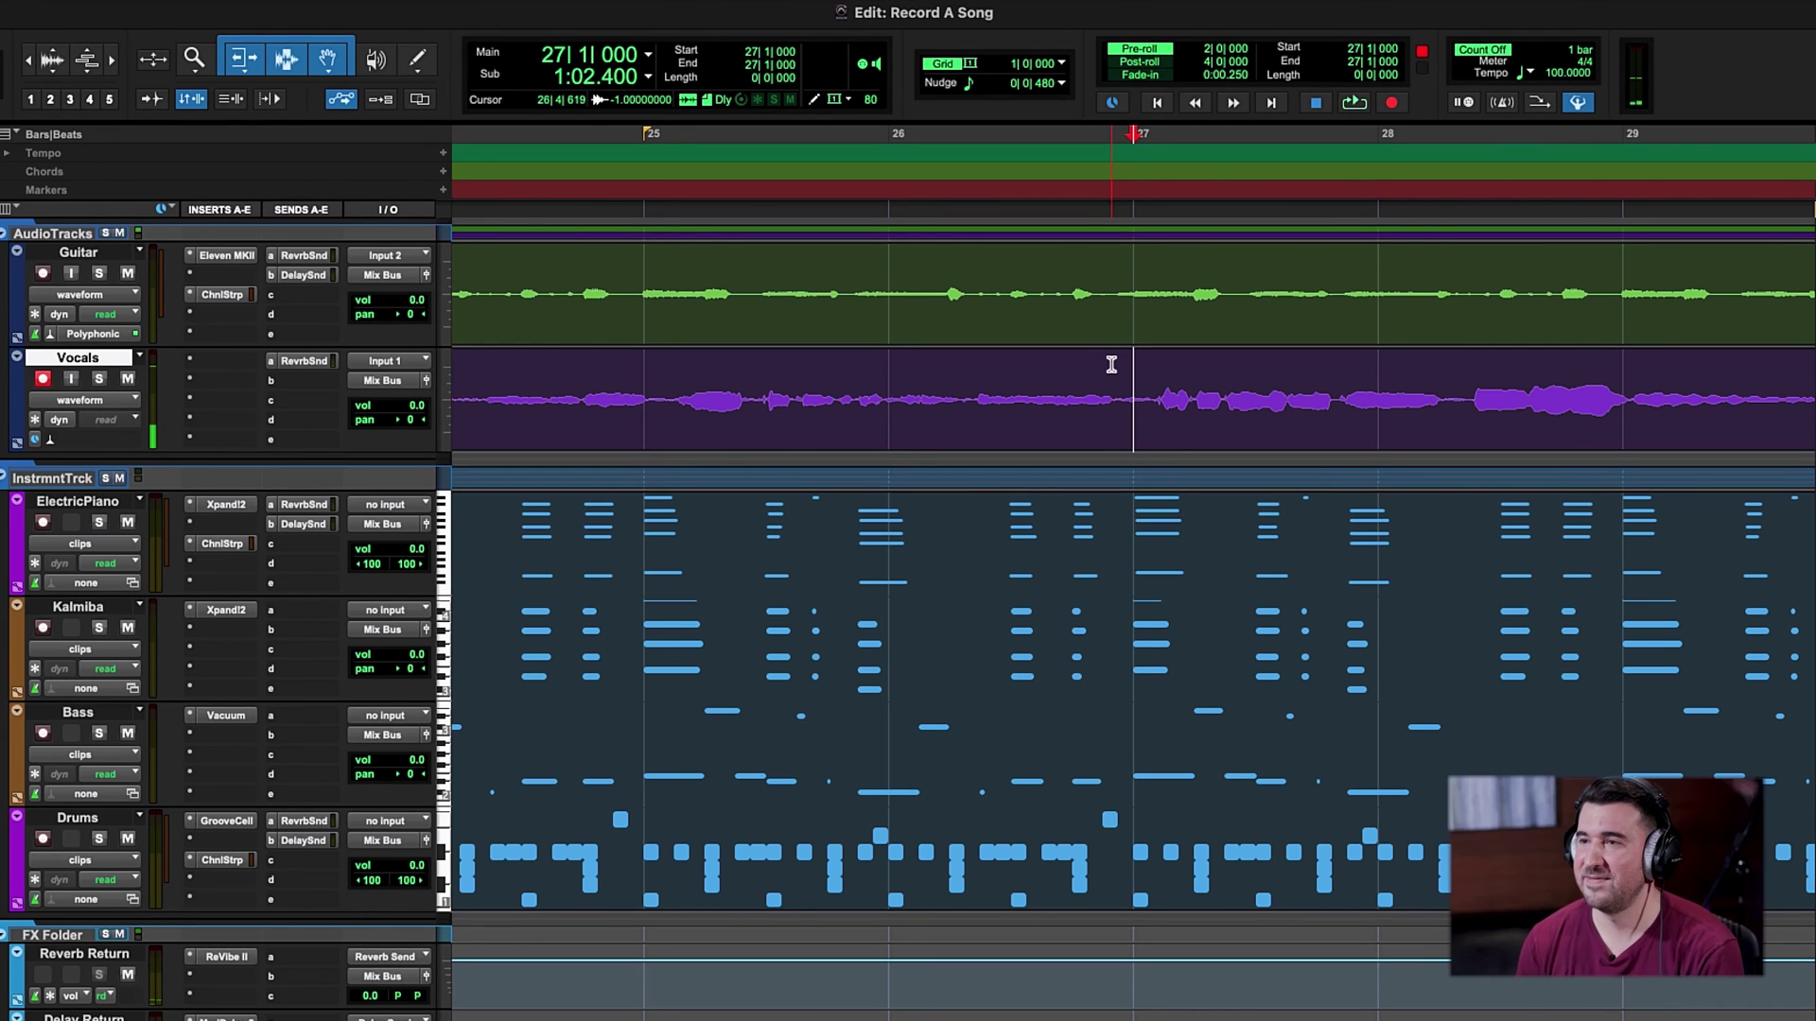
- Record a replacement take over the Vocals clip from bar 27 to about bar 31, using the pre-roll
click(1394, 103)
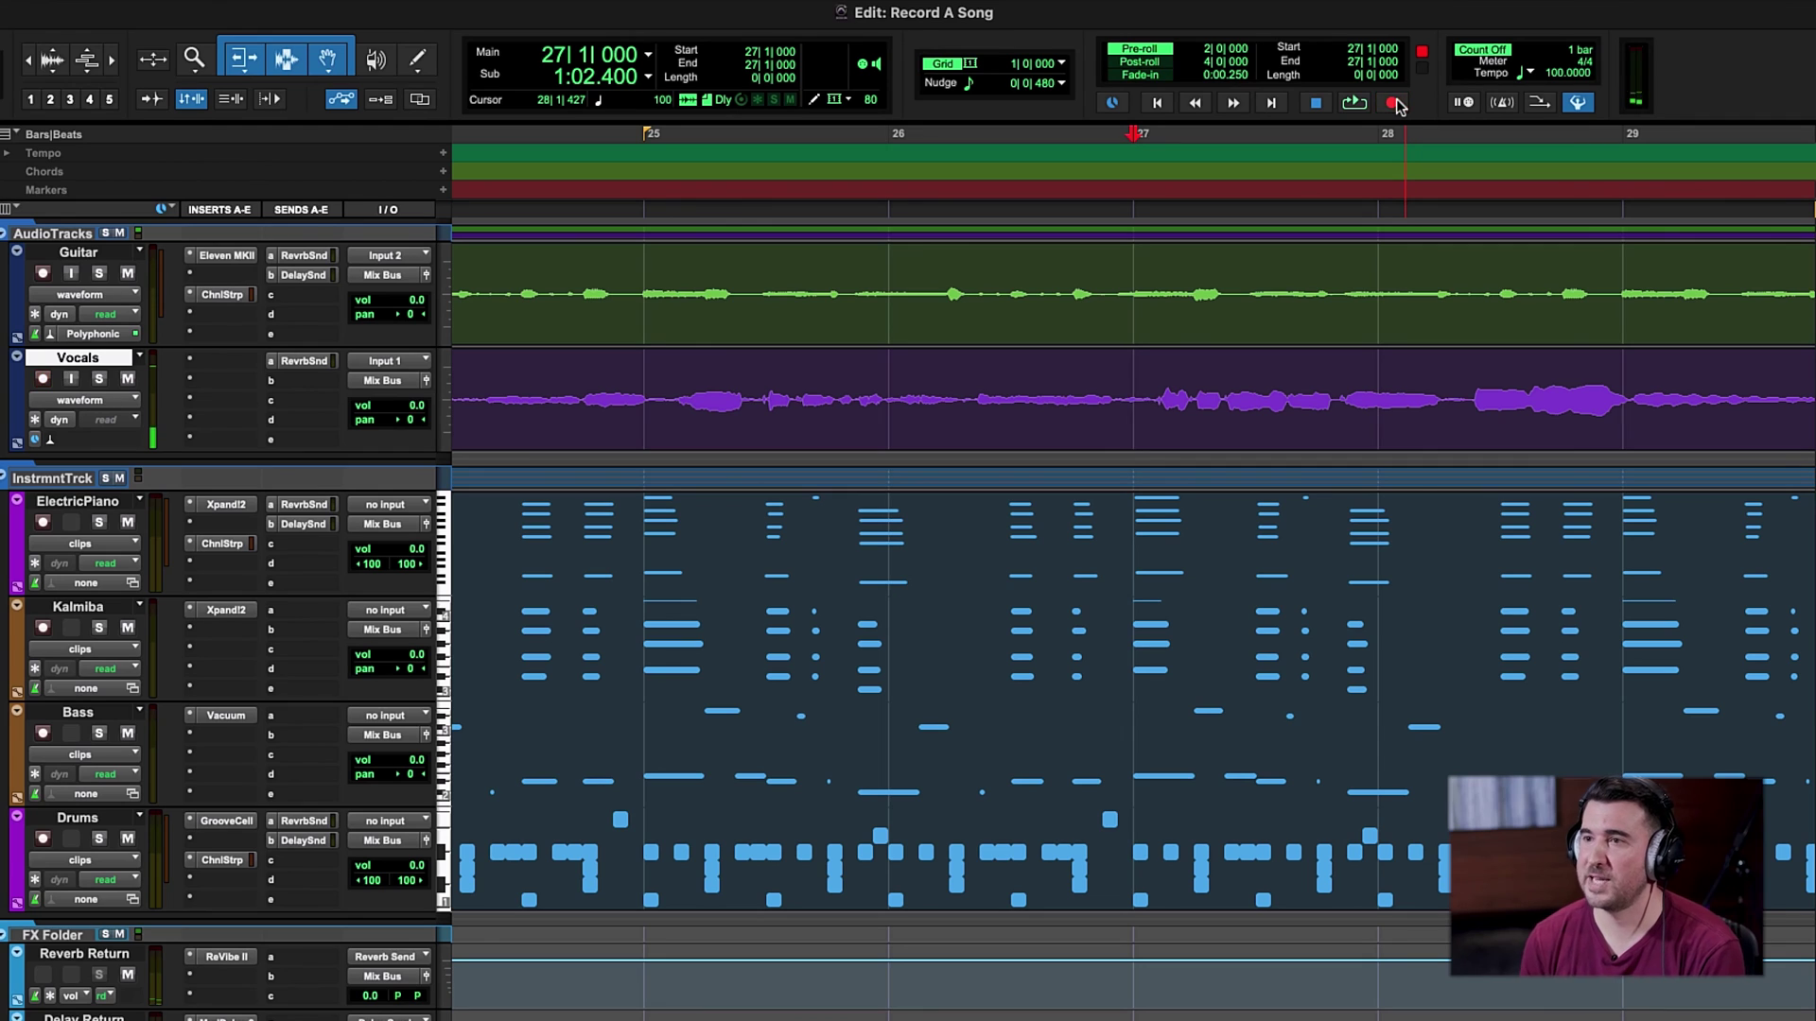
key(space)
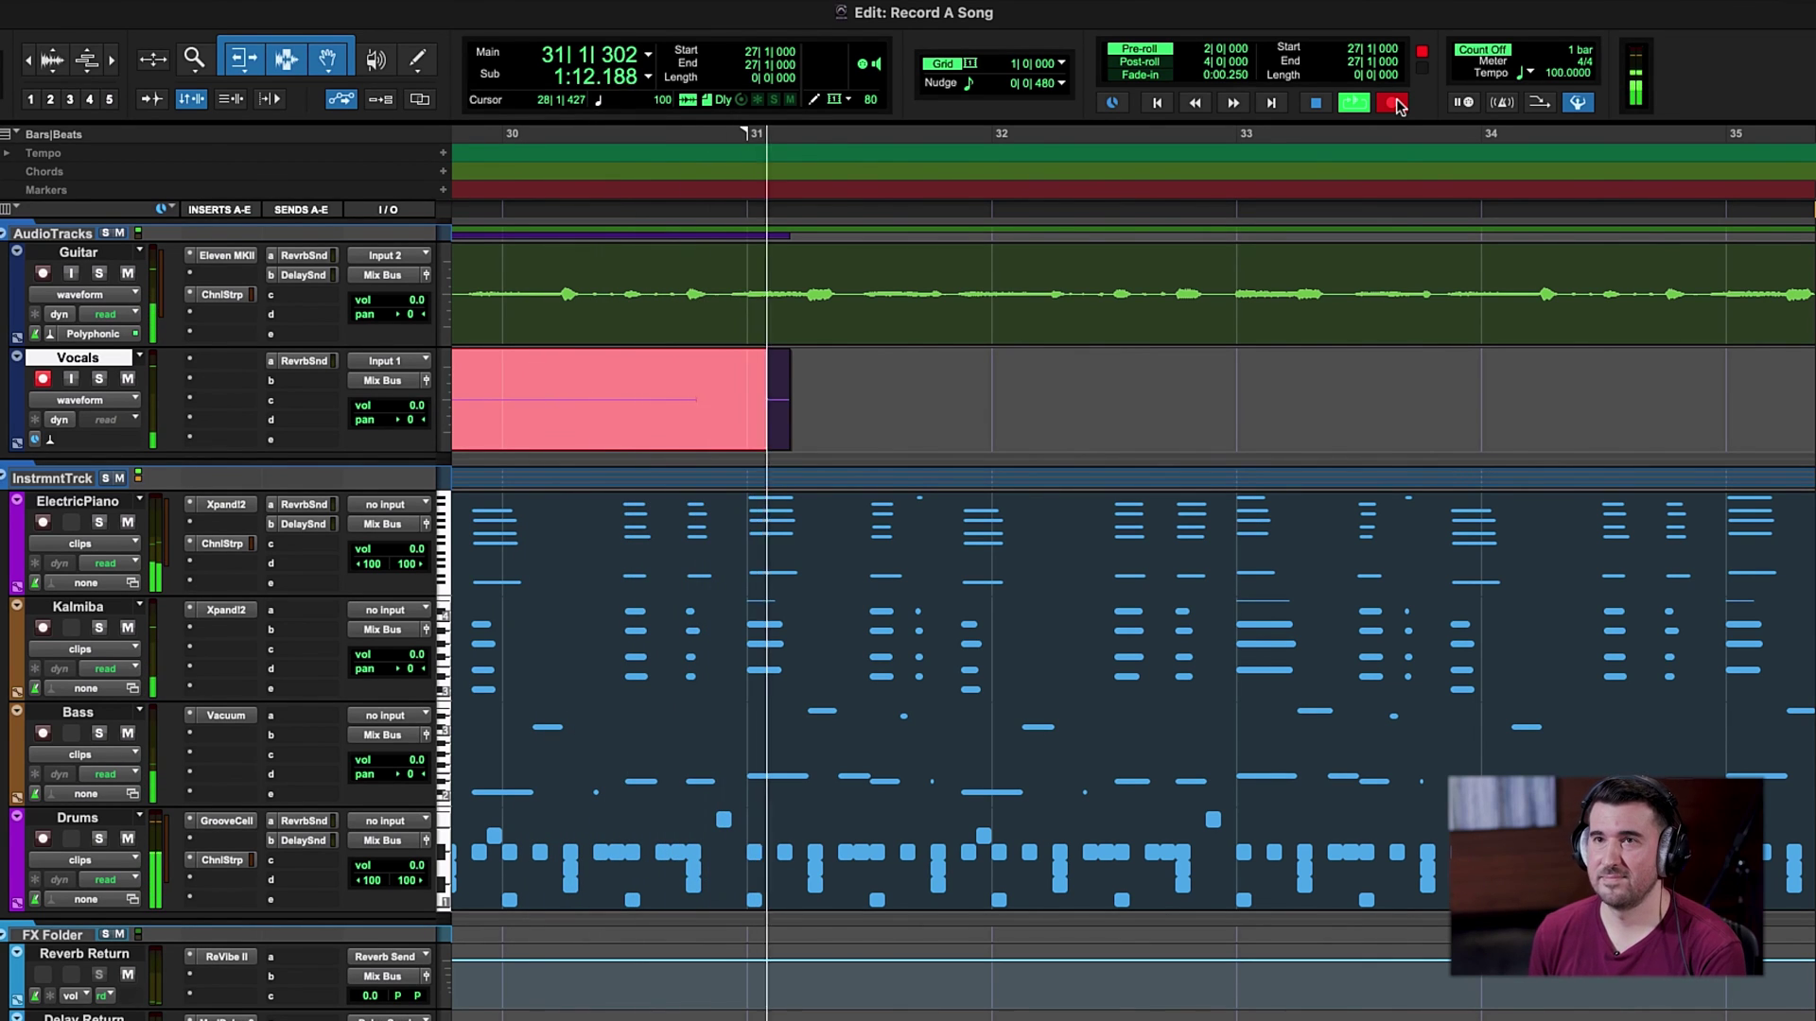
key(space)
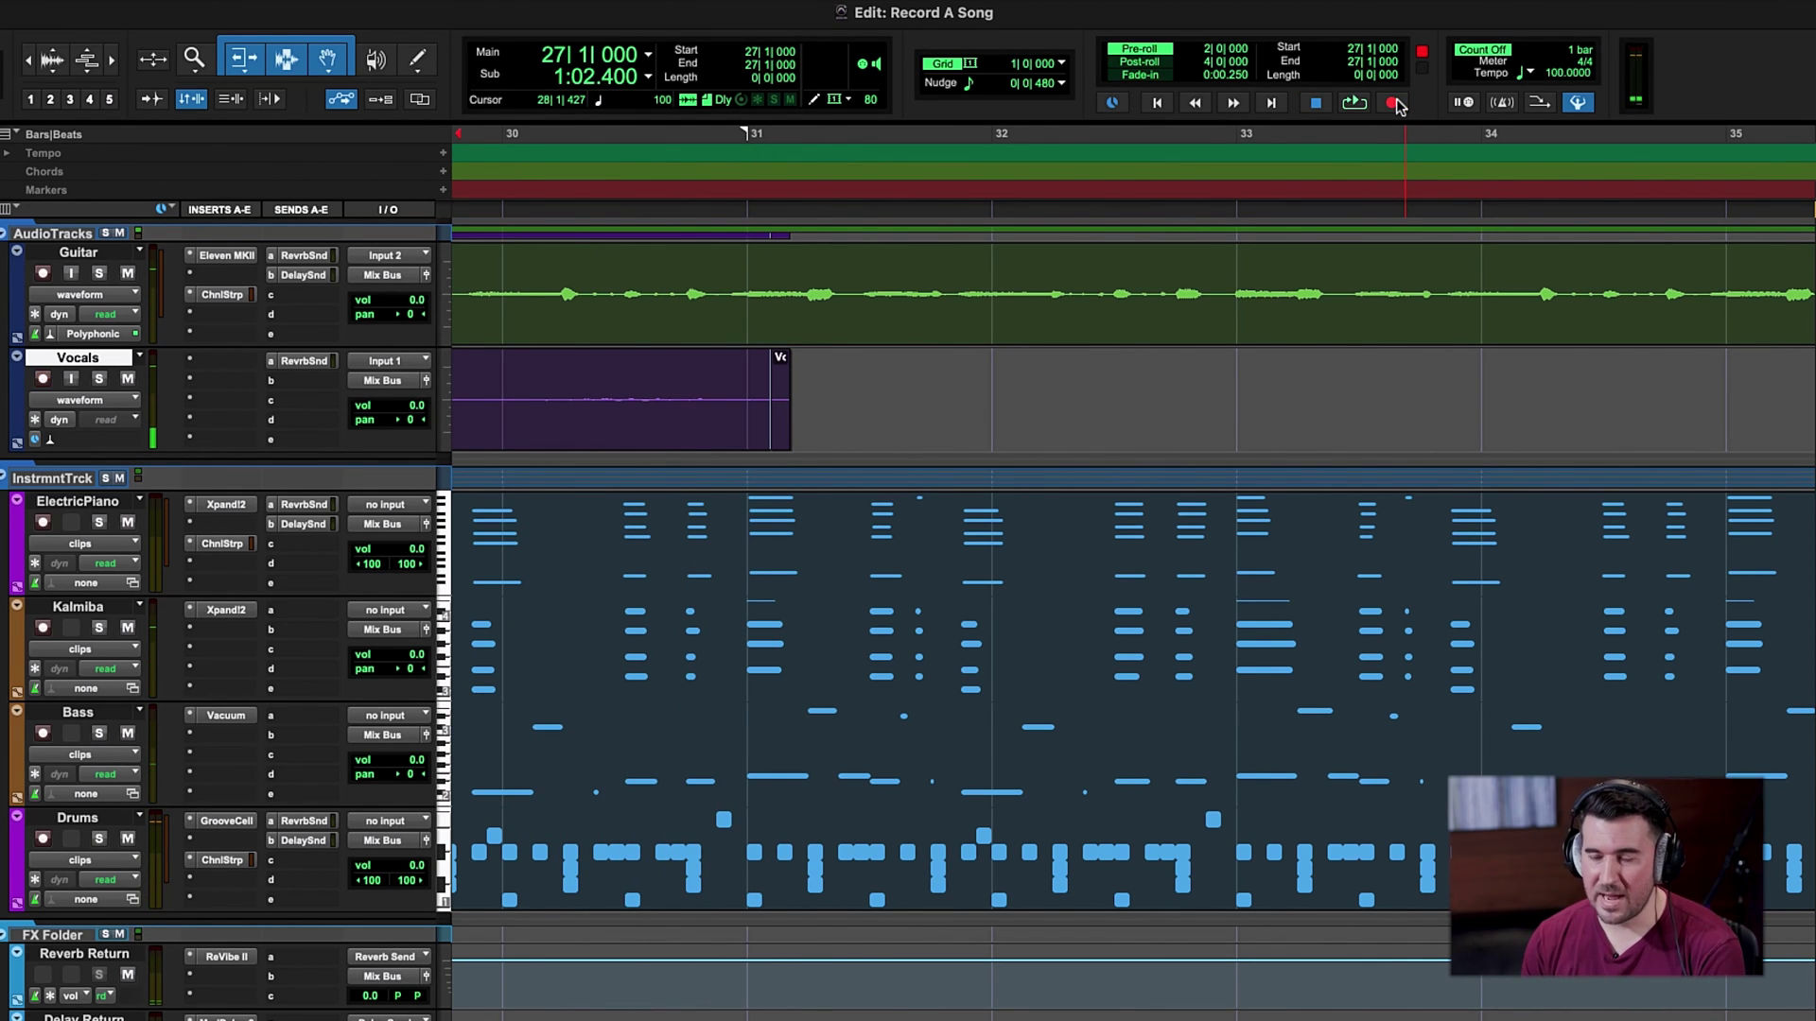
key(r)
key(r)
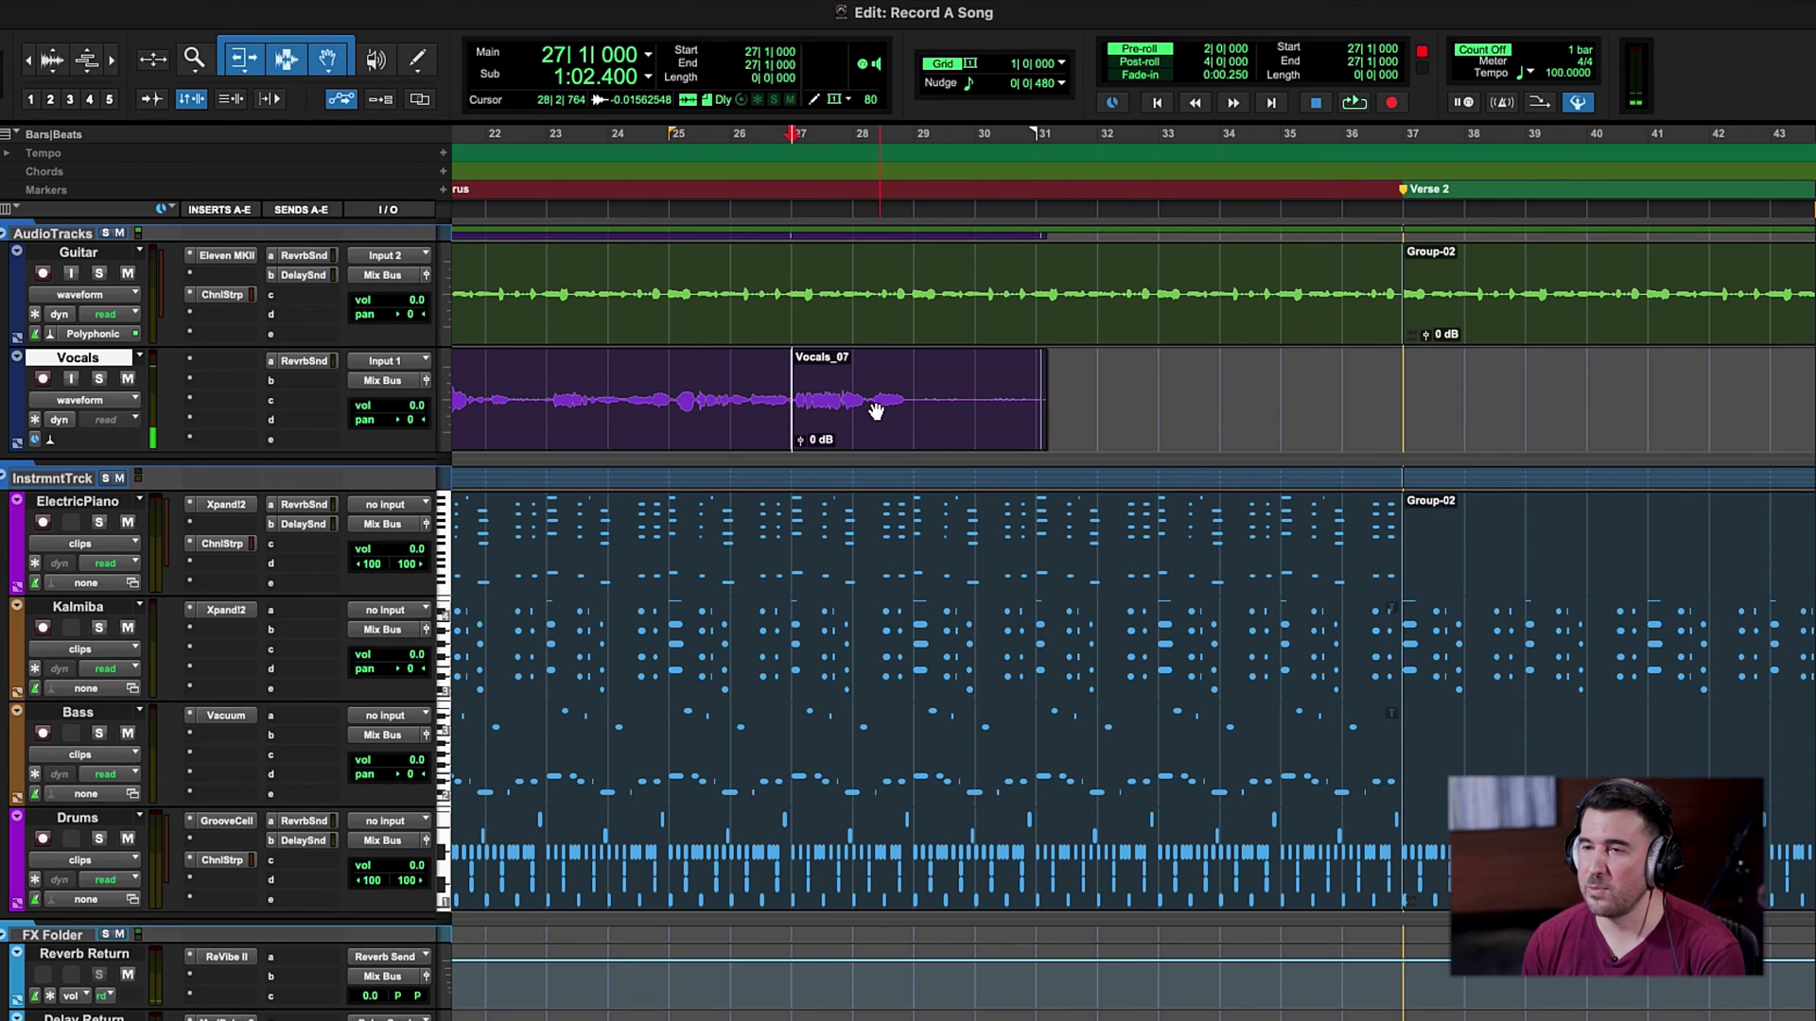
scroll(876, 411, left, 5)
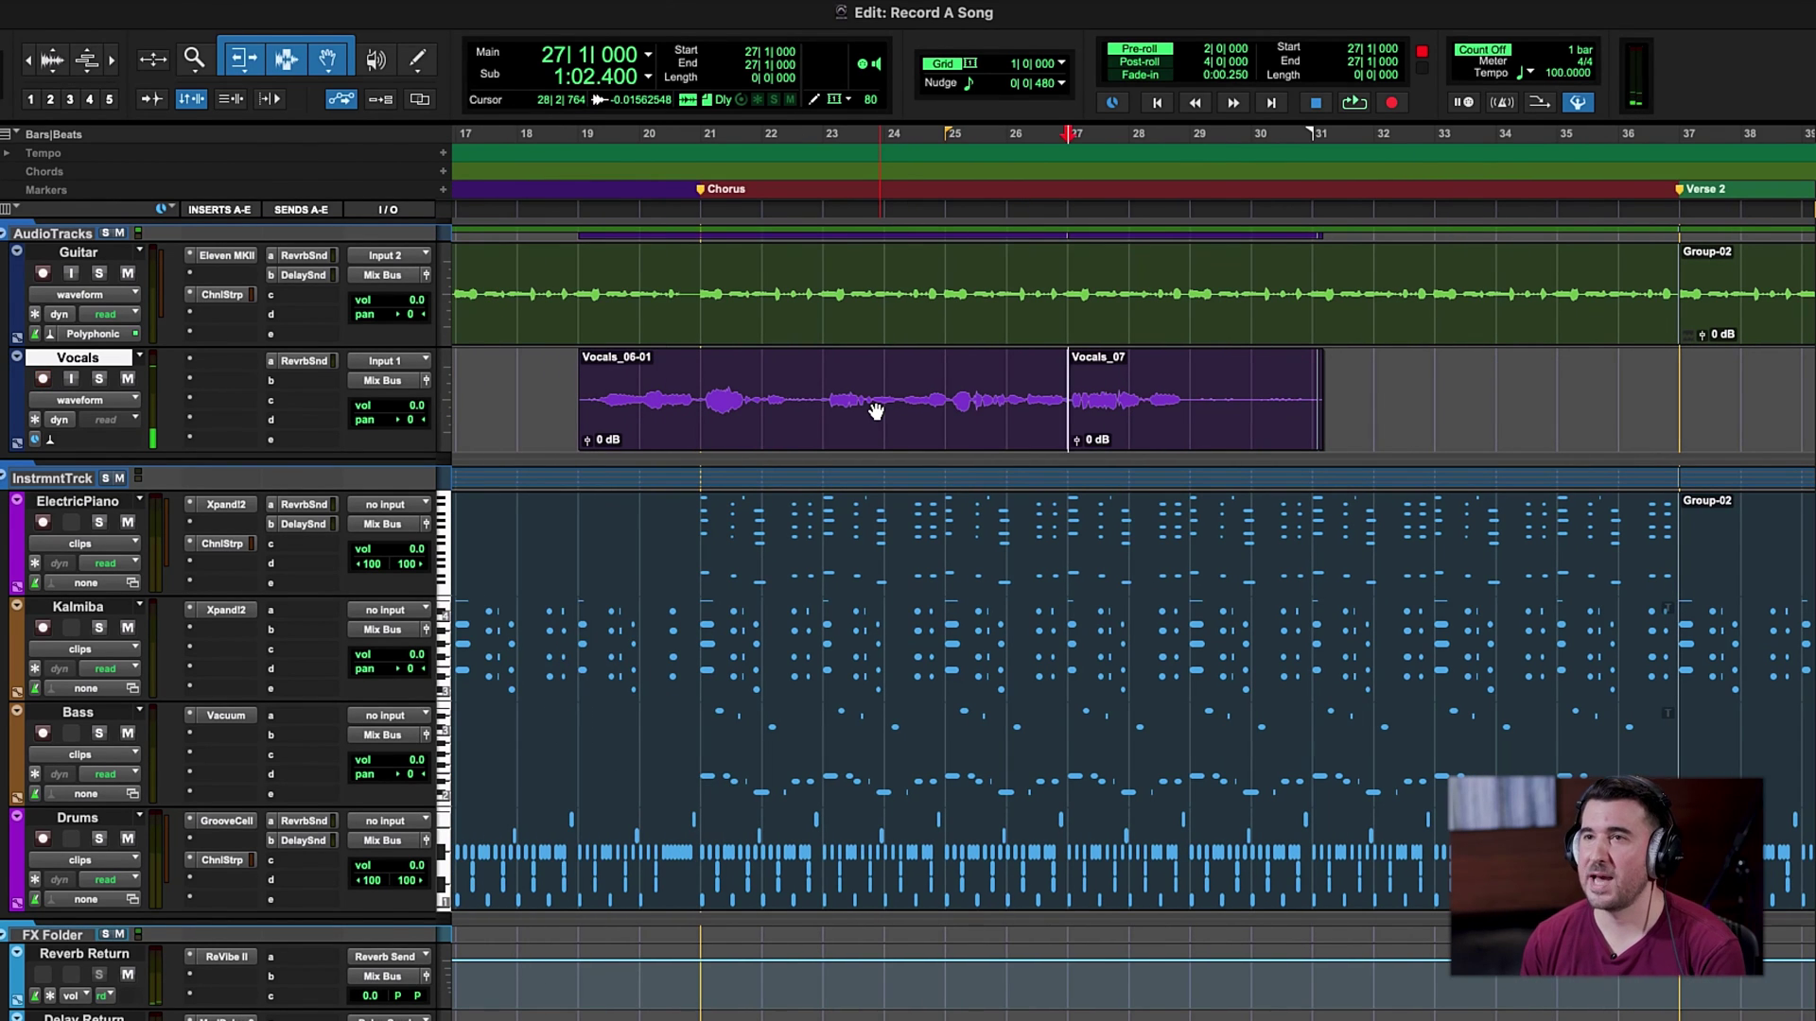
key(shift+r)
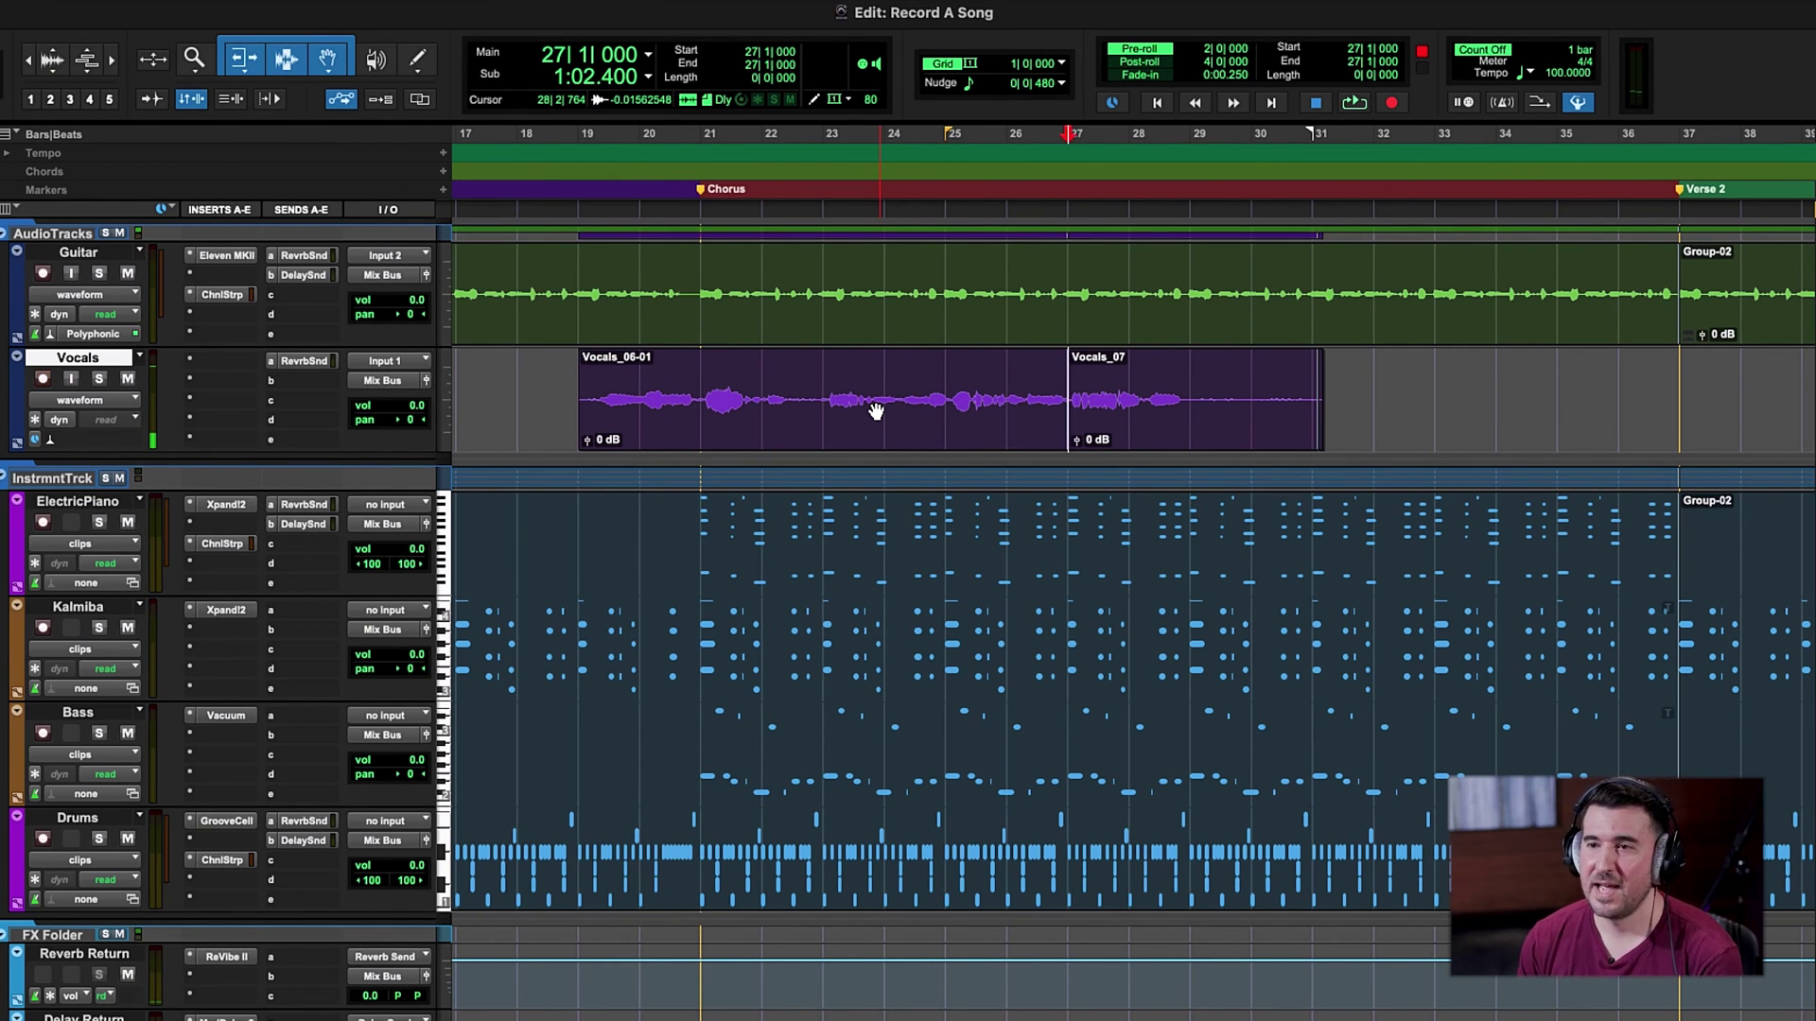